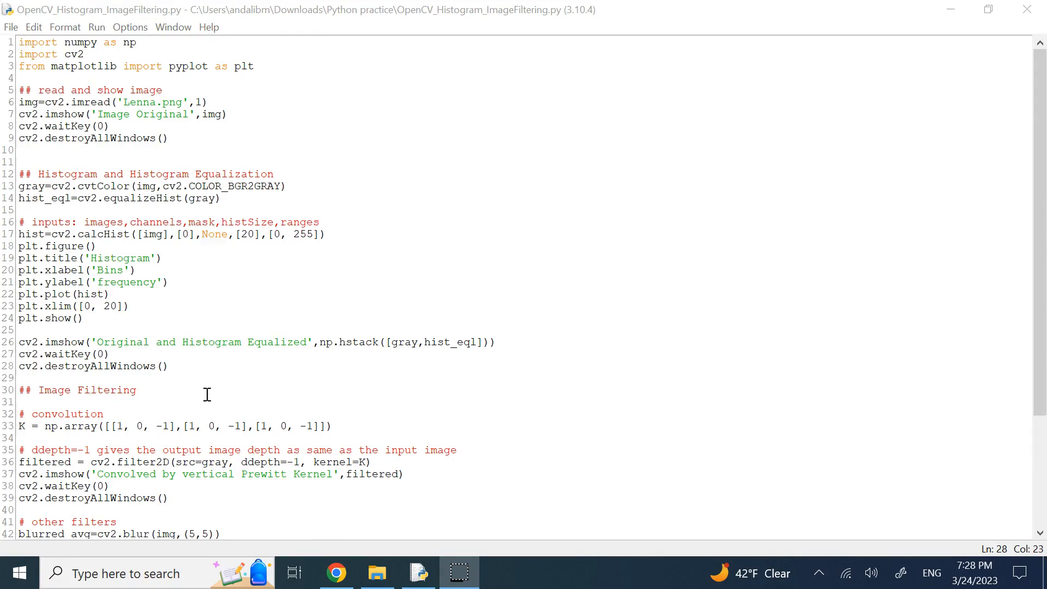
scroll(206, 395, down, 5)
scroll(208, 395, up, 5)
- Review the waitKey/close lines, the COLOR_BGR2GRAY conversion and the cv2.equalizeHist call
drag(171, 137, 19, 110)
click(65, 149)
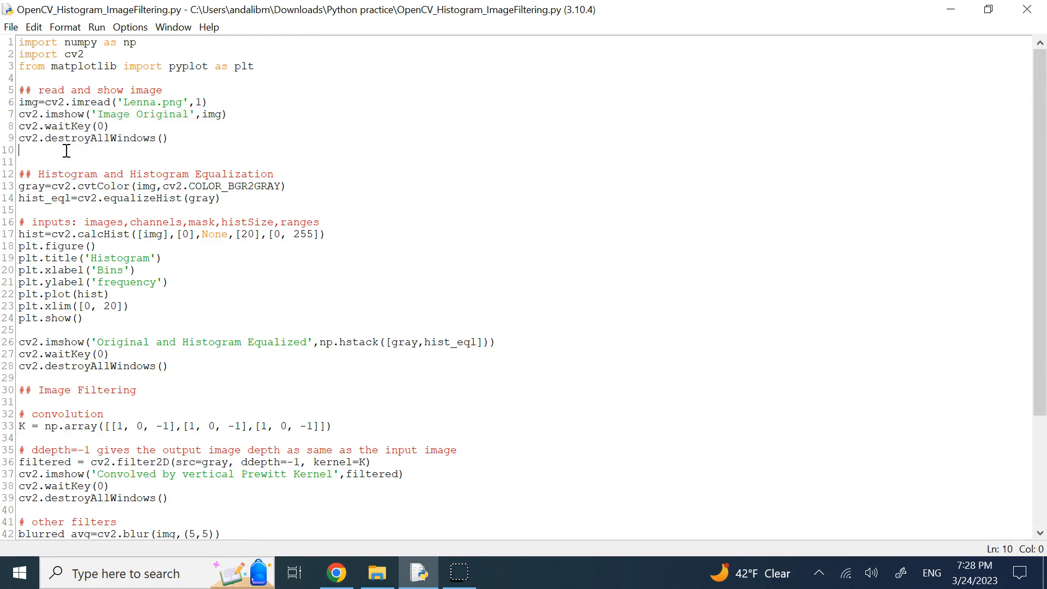
double_click(257, 187)
click(191, 201)
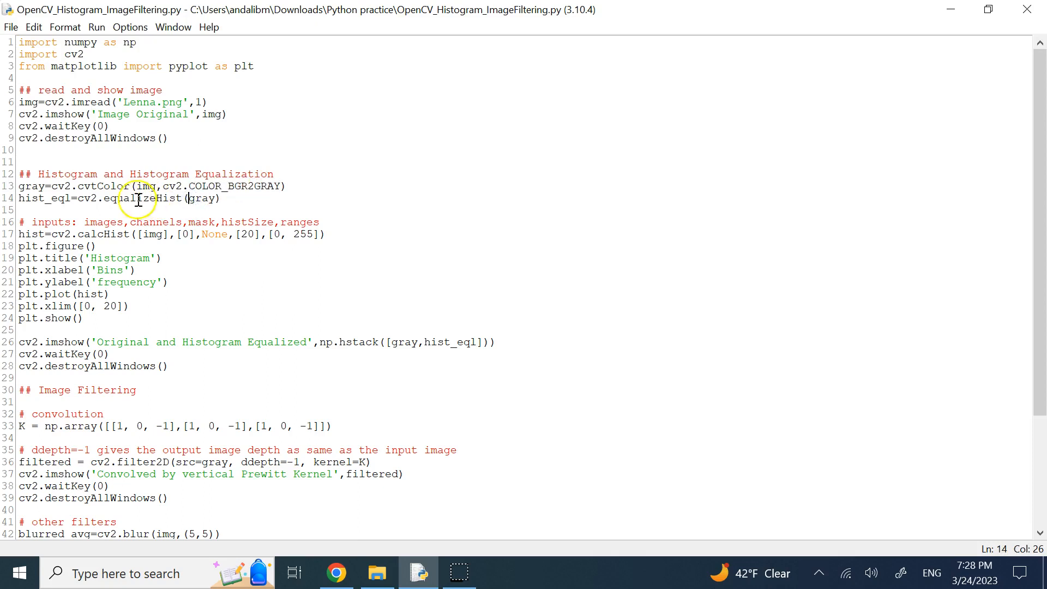
double_click(82, 201)
drag(98, 201, 180, 203)
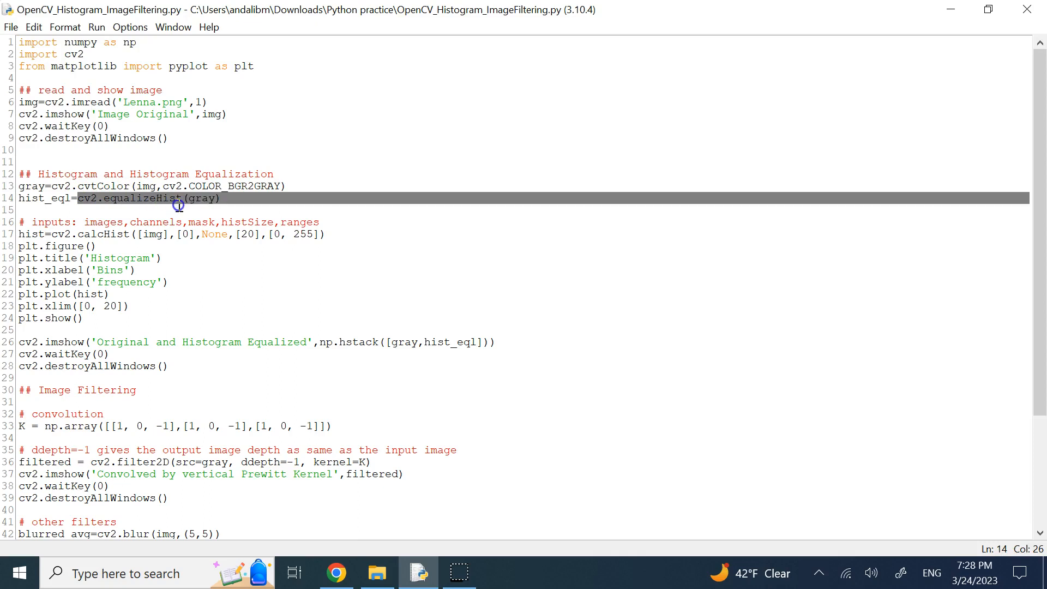
click(212, 201)
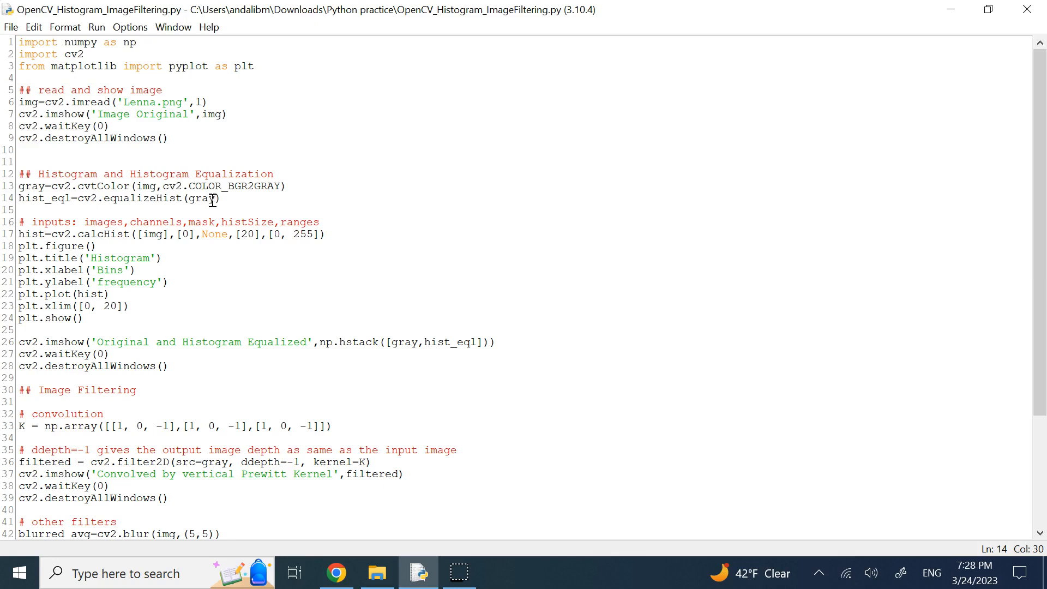
click(161, 201)
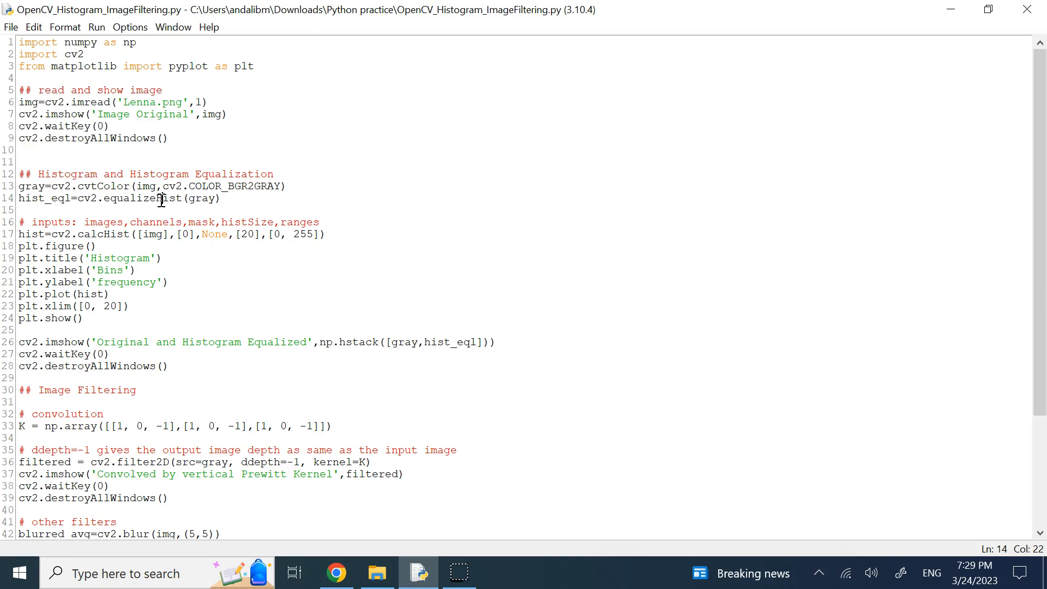
double_click(162, 200)
triple_click(49, 205)
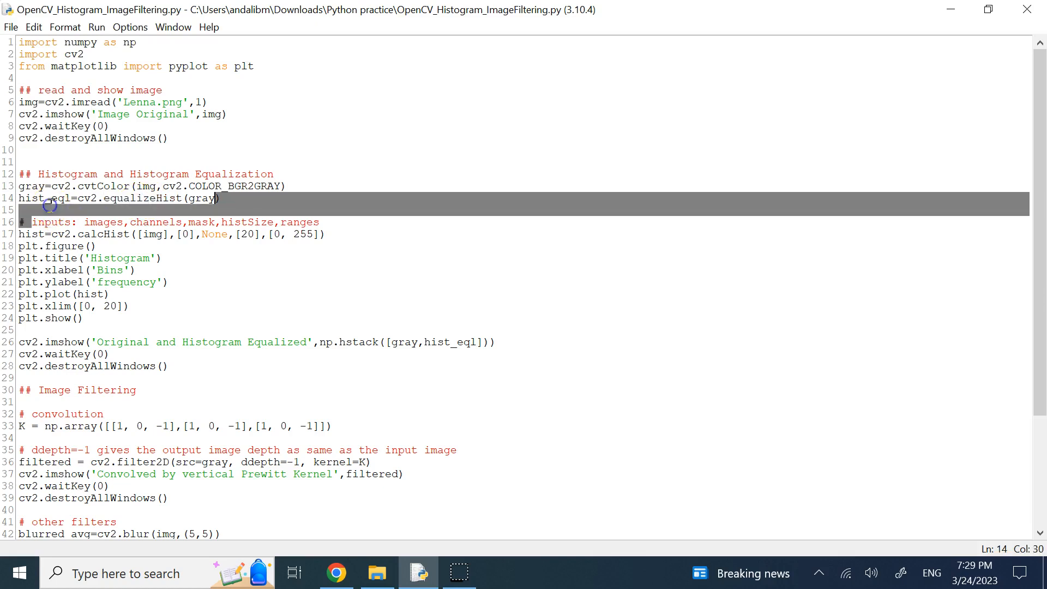
click(50, 200)
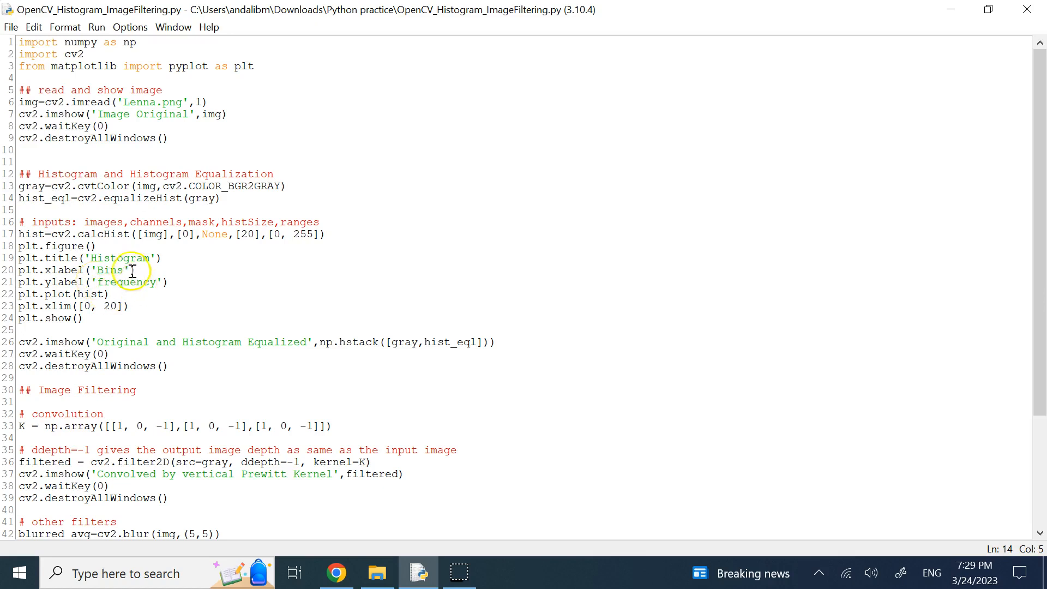
- Review the cv2.calcHist call's img input and channel index 0 arguments
double_click(65, 235)
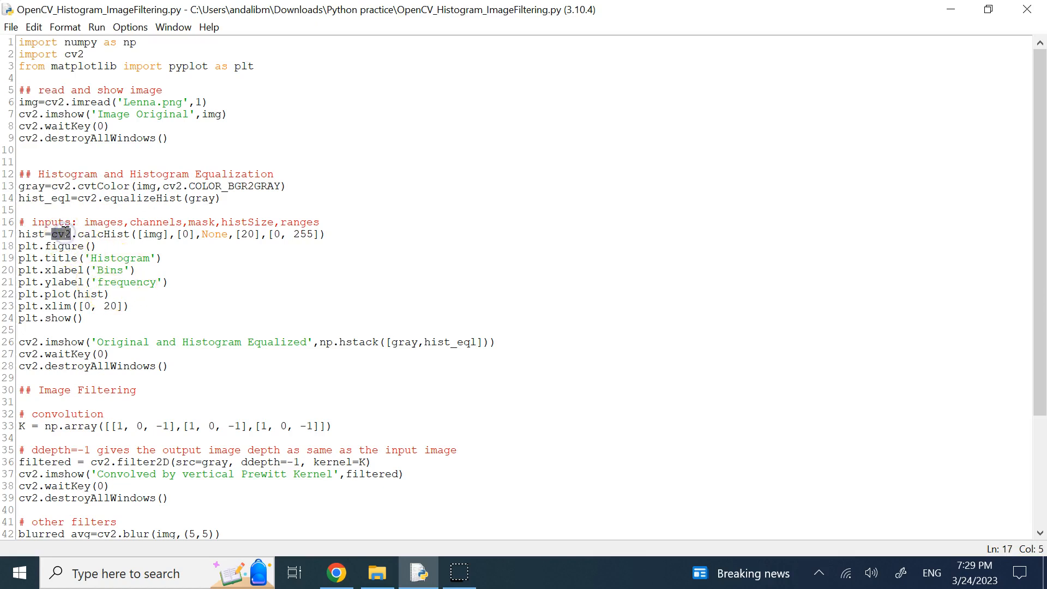
click(103, 234)
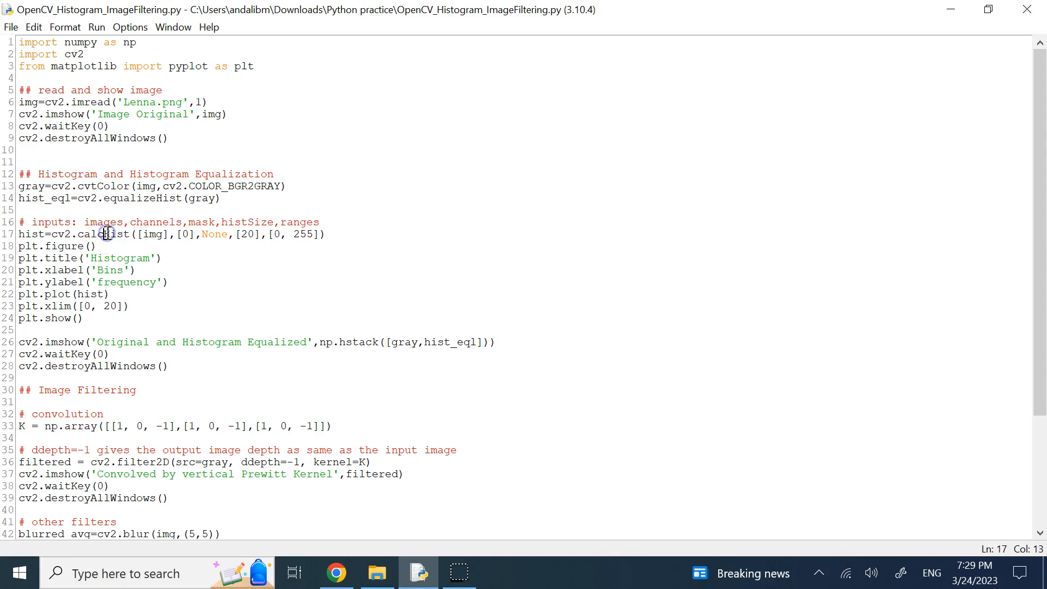
double_click(146, 235)
double_click(186, 235)
double_click(188, 235)
click(181, 236)
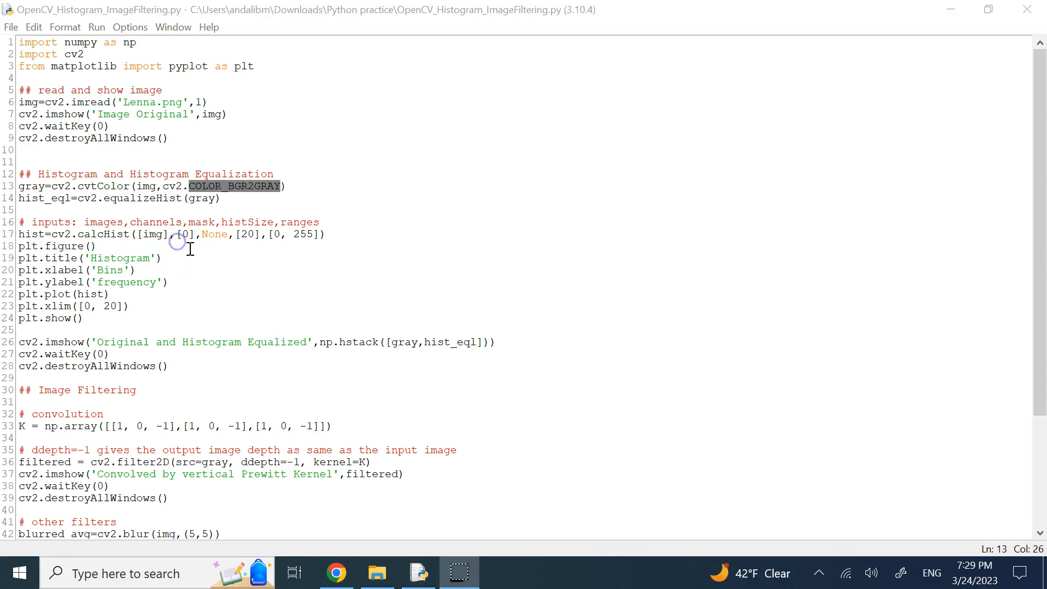
click(199, 244)
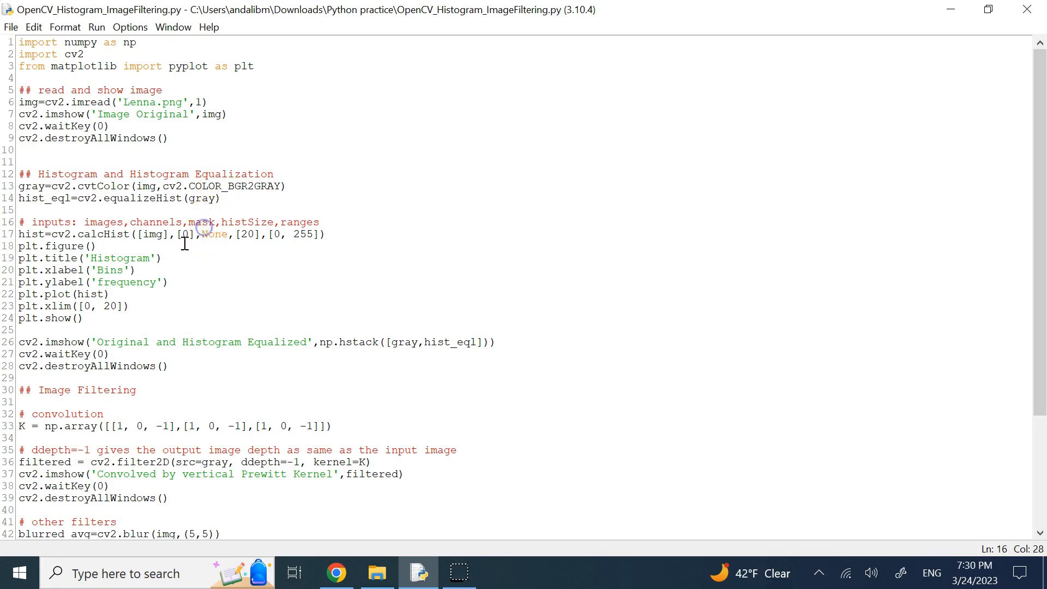
double_click(187, 235)
click(224, 269)
- Review calcHist's None mask, histSize and 0–255 range arguments
click(218, 236)
double_click(216, 236)
click(208, 236)
double_click(251, 223)
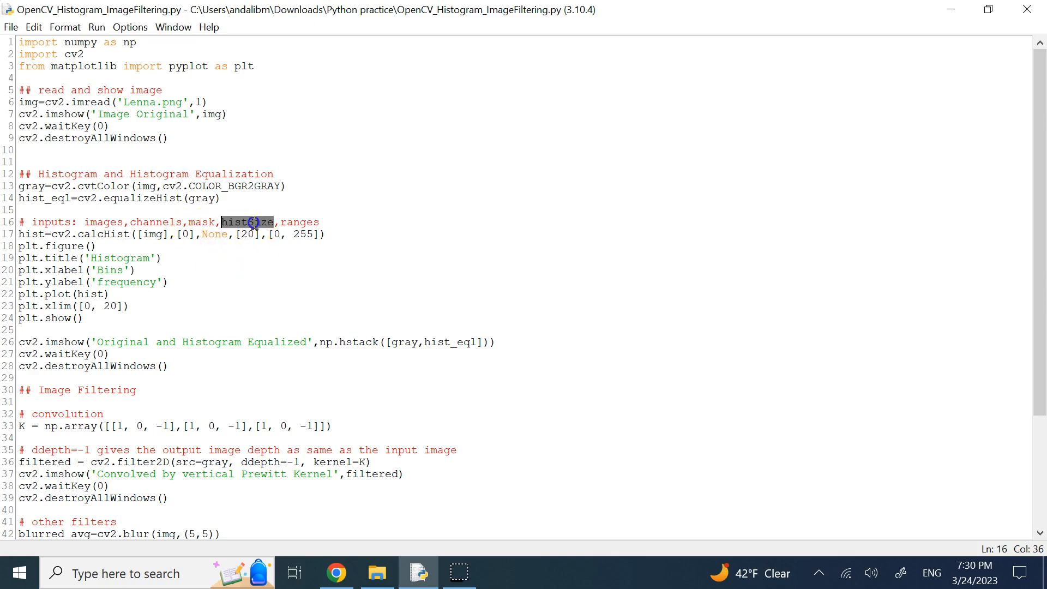
click(256, 235)
mouse_move(249, 237)
mouse_down()
mouse_move(237, 236)
mouse_move(314, 237)
mouse_up()
click(338, 259)
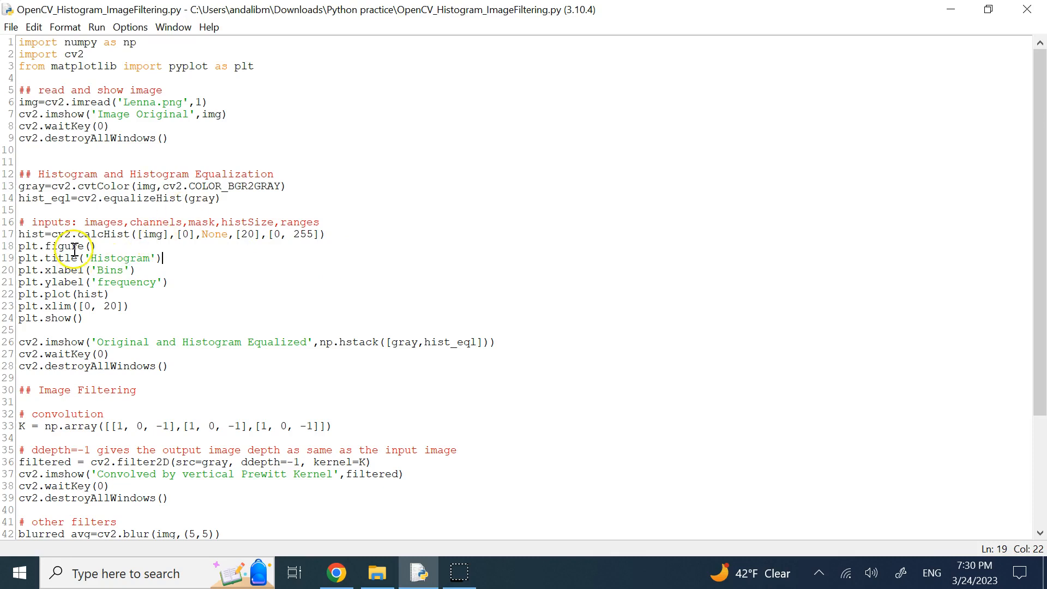
- Review the hist plotting block: figure, title, plot and plt.xlim([0, 20])
click(38, 237)
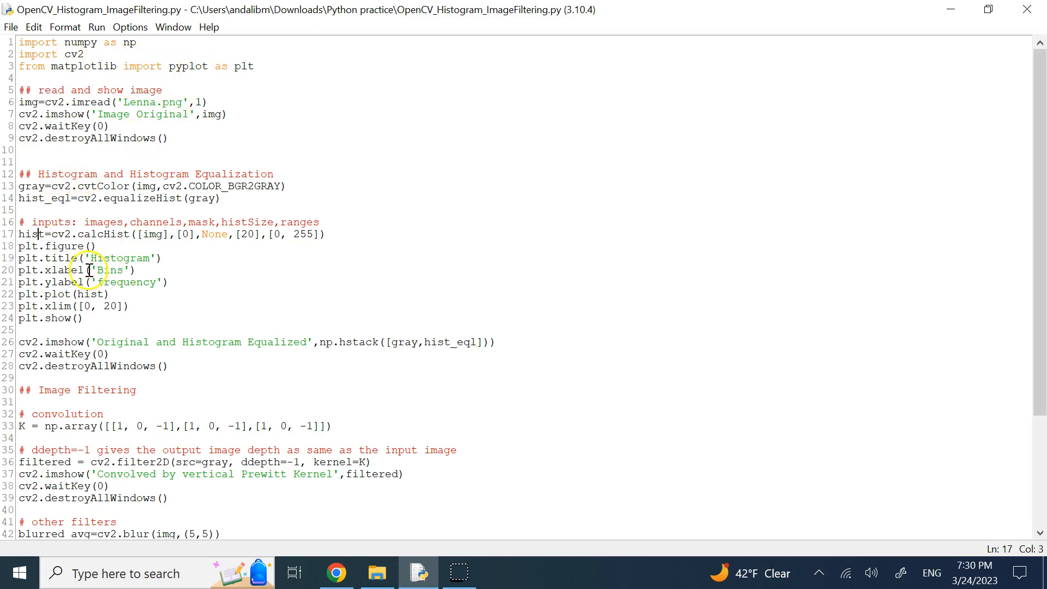
double_click(77, 247)
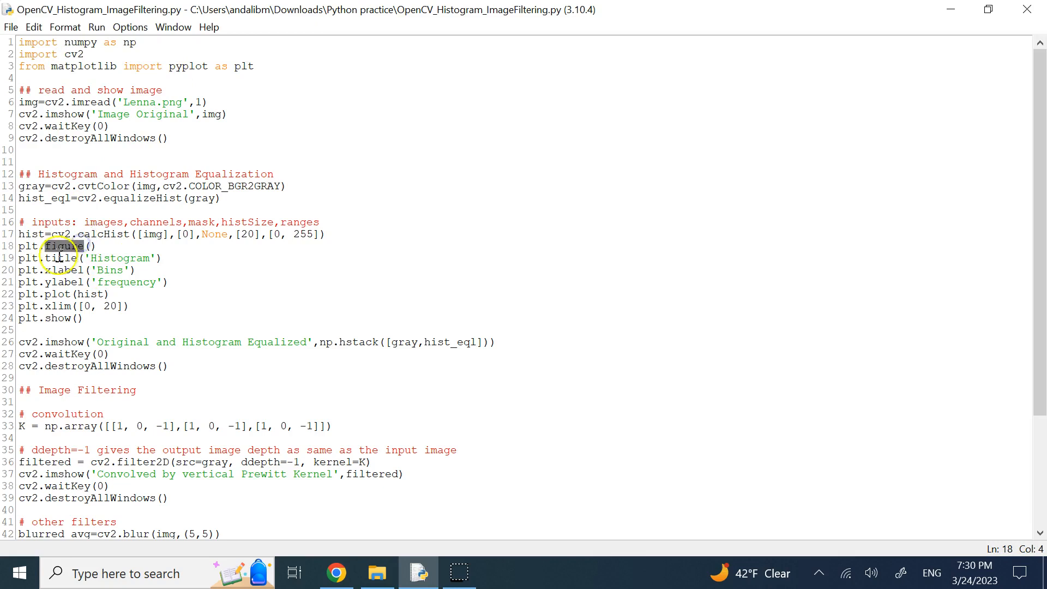
double_click(60, 258)
click(70, 270)
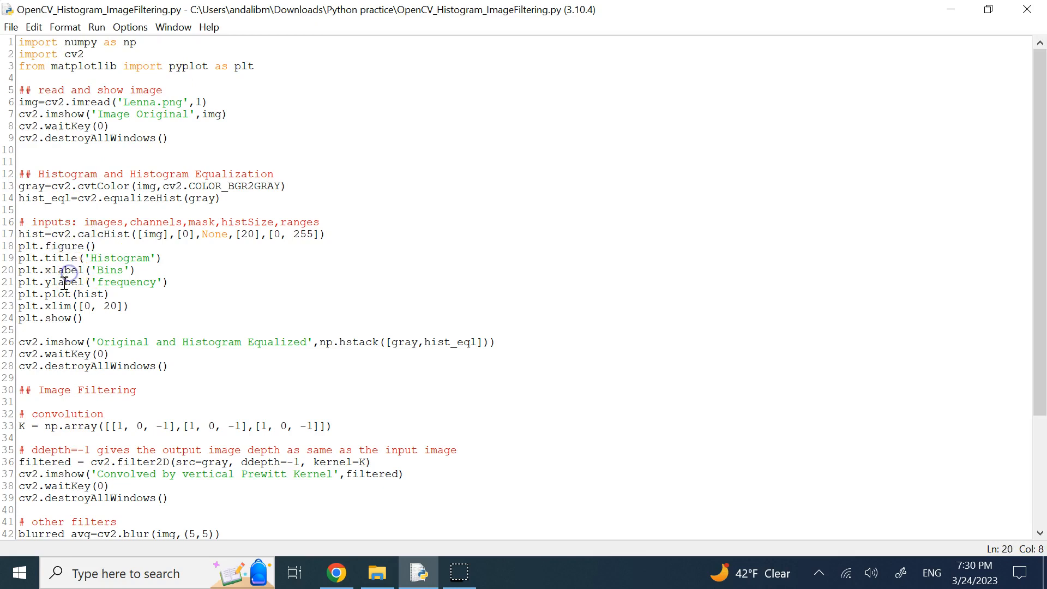
double_click(59, 293)
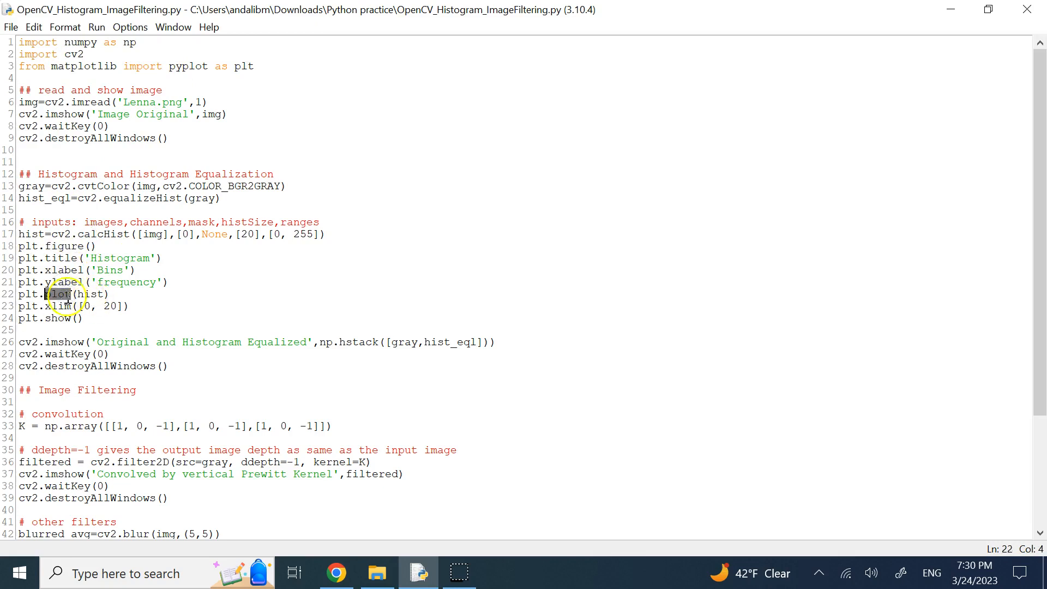
click(77, 294)
double_click(32, 234)
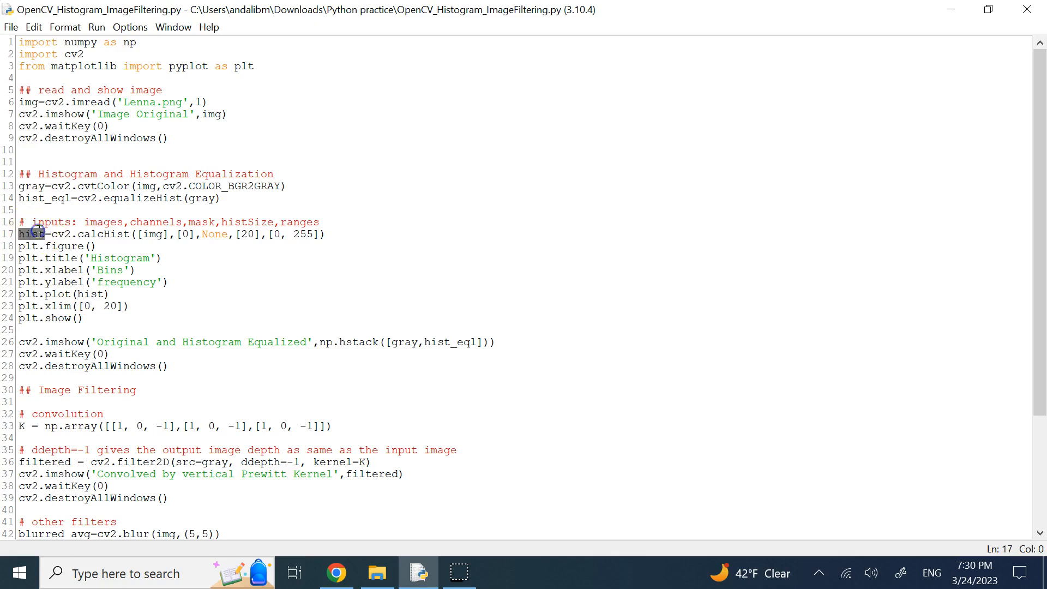
click(58, 306)
drag(129, 306, 24, 309)
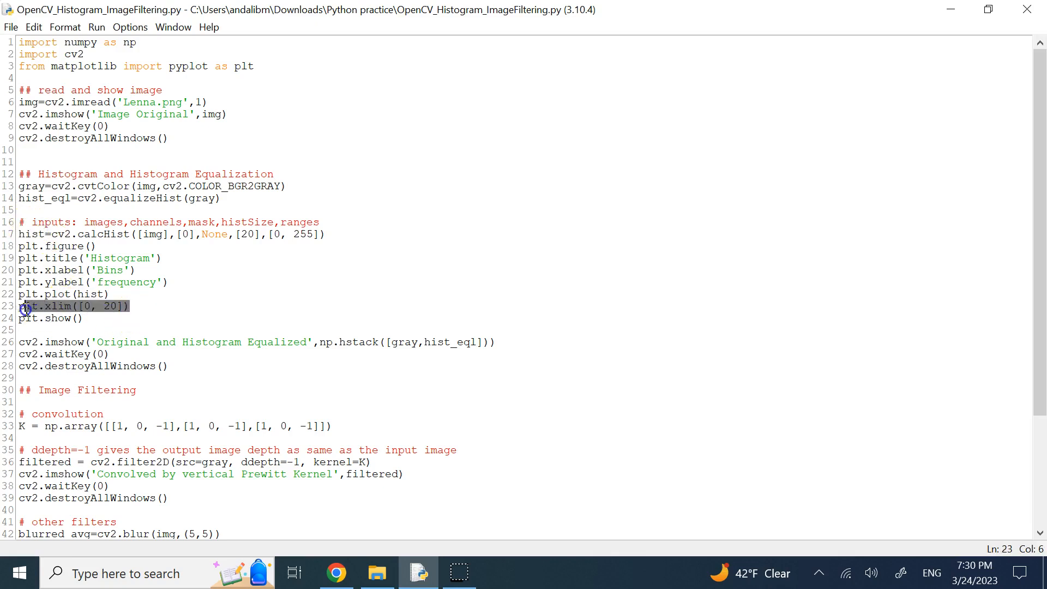
click(109, 306)
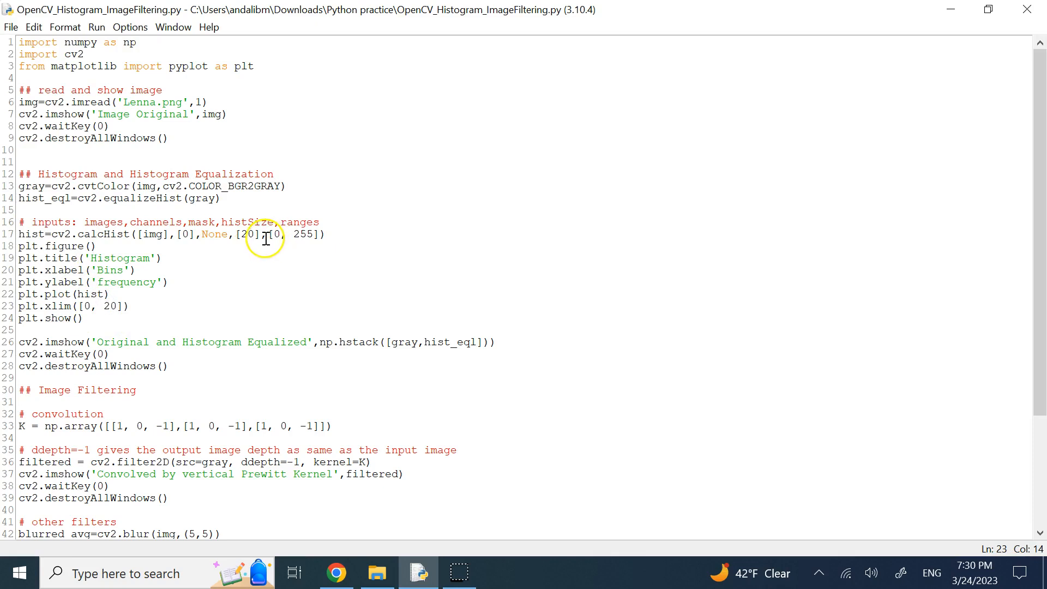
drag(85, 319, 18, 236)
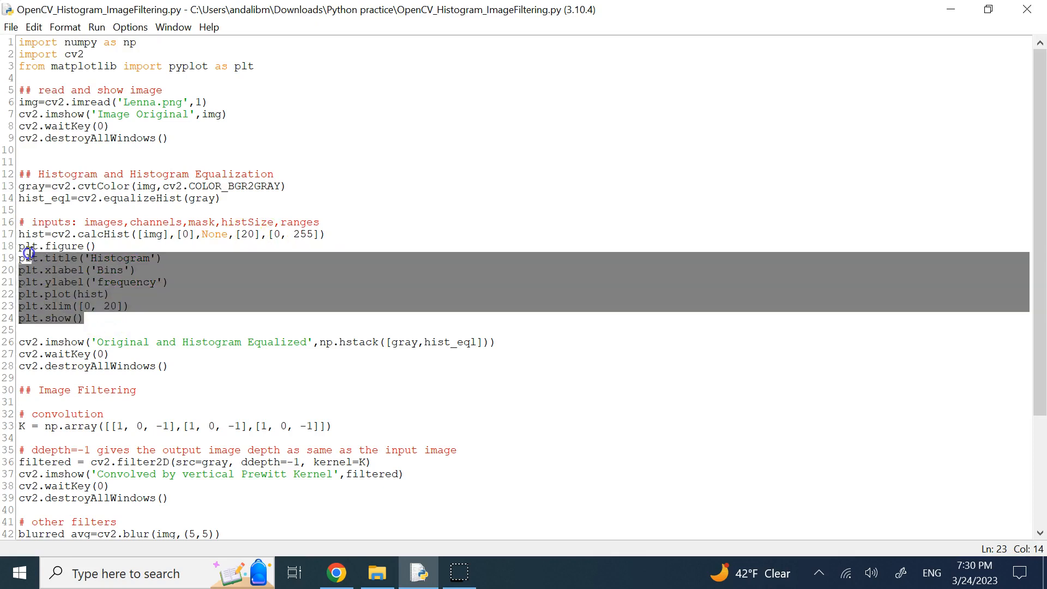
click(183, 269)
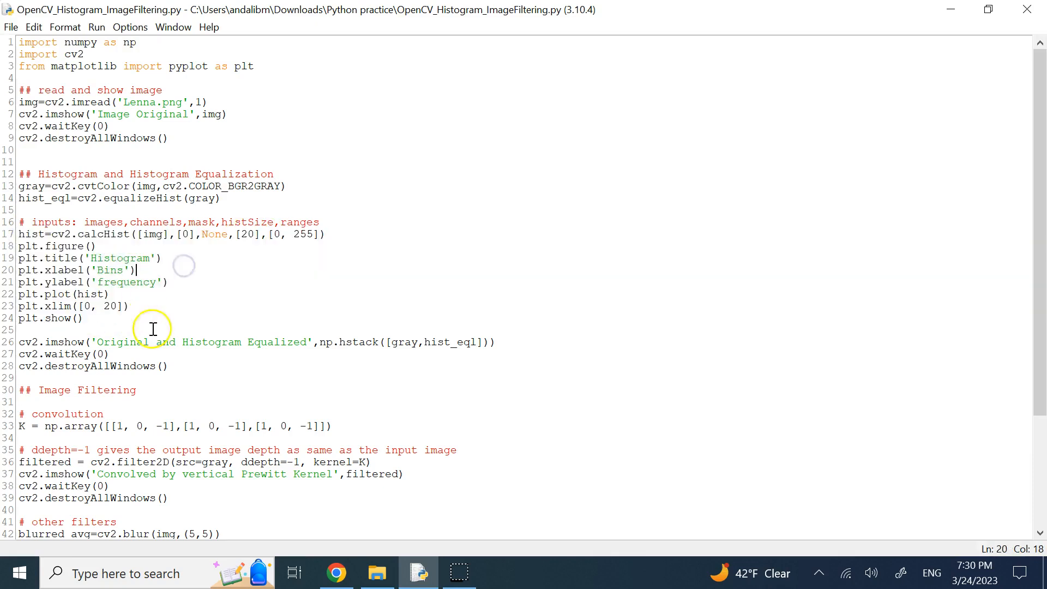
- Wrap the Image Filtering section in ''' block quotes, then run the module, saving first
click(110, 402)
text(')
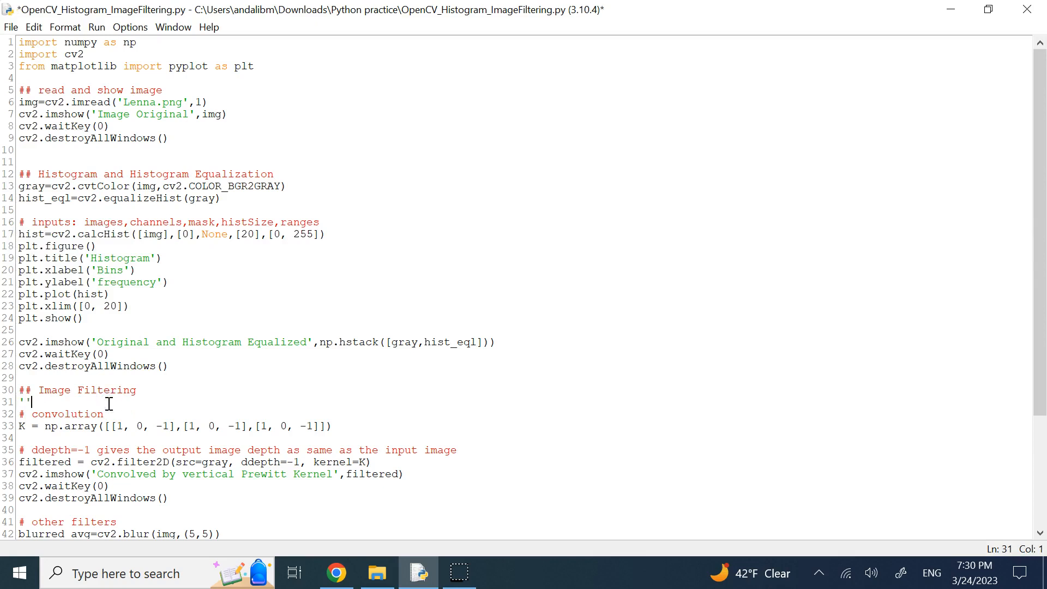
text('')
scroll(246, 417, down, 5)
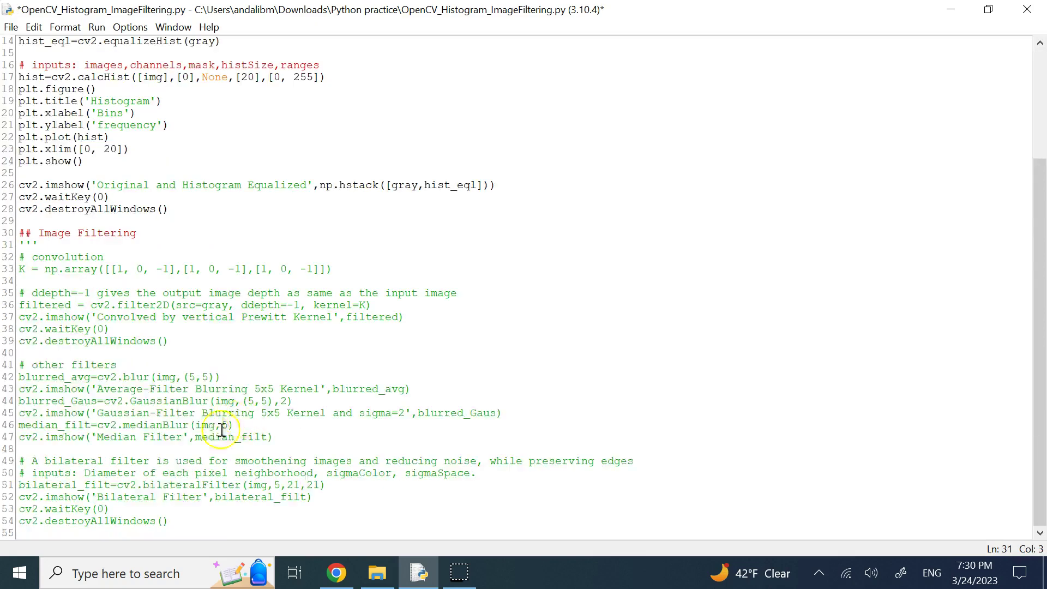
click(182, 524)
key(Return)
text('')
scroll(188, 528, up, 5)
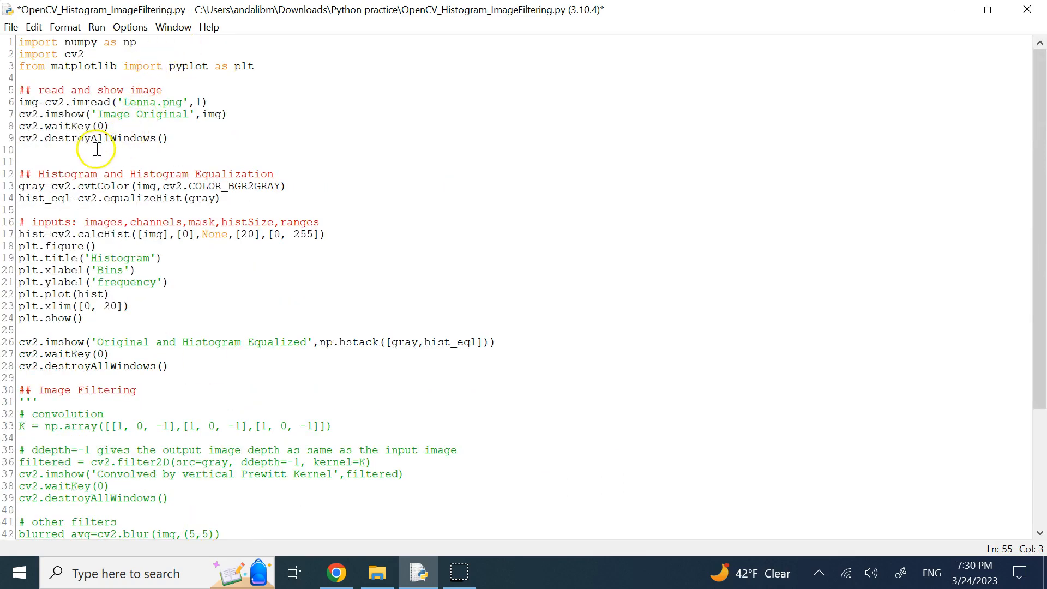
click(97, 26)
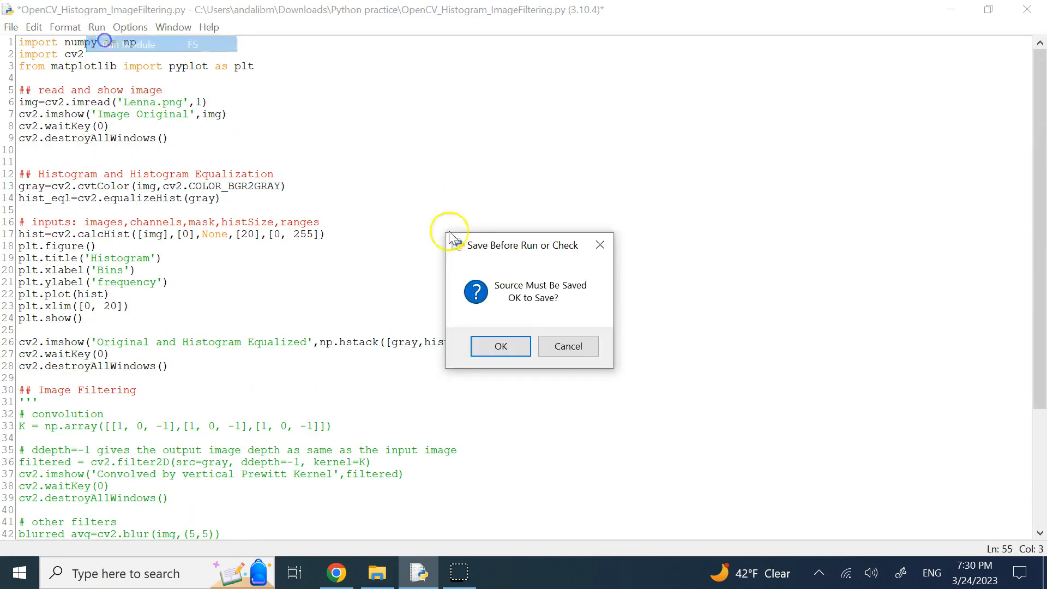
click(501, 346)
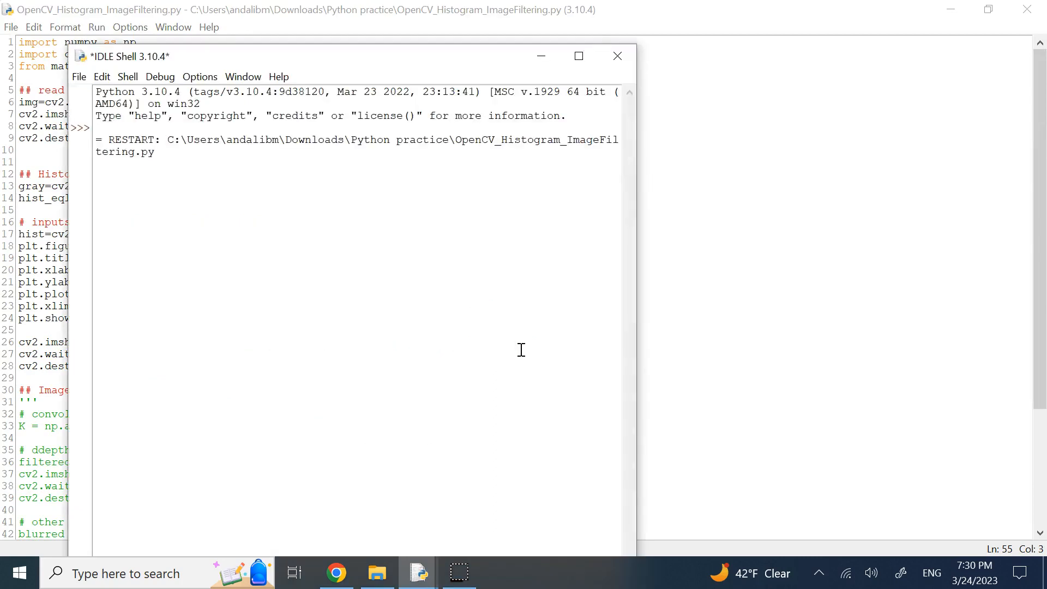
- Dismiss the image, then set histSize to [256] and plt.xlim to [0, 255] in the editor
key(space)
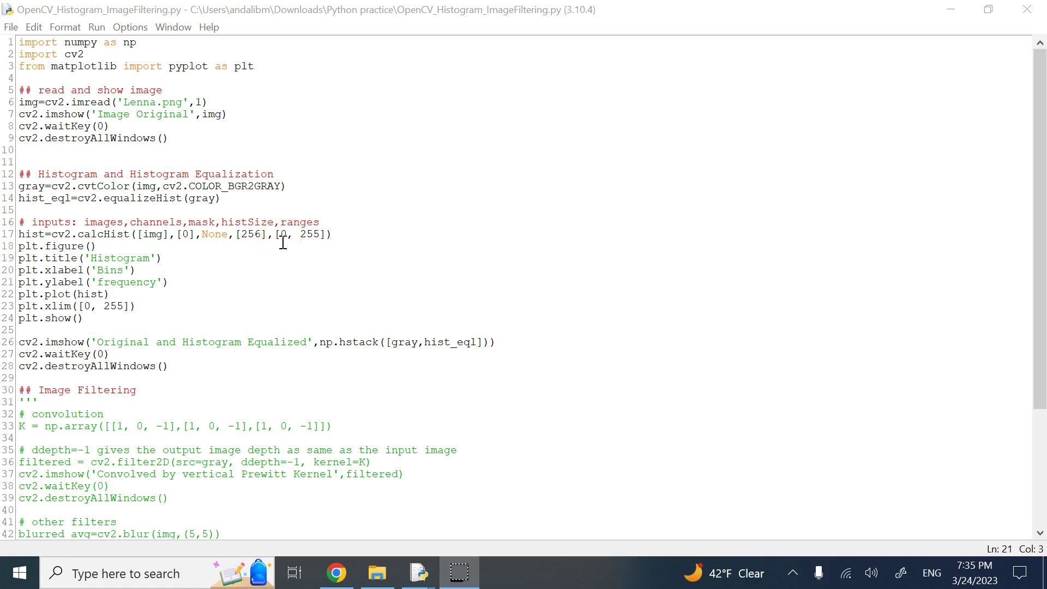
click(237, 266)
click(241, 278)
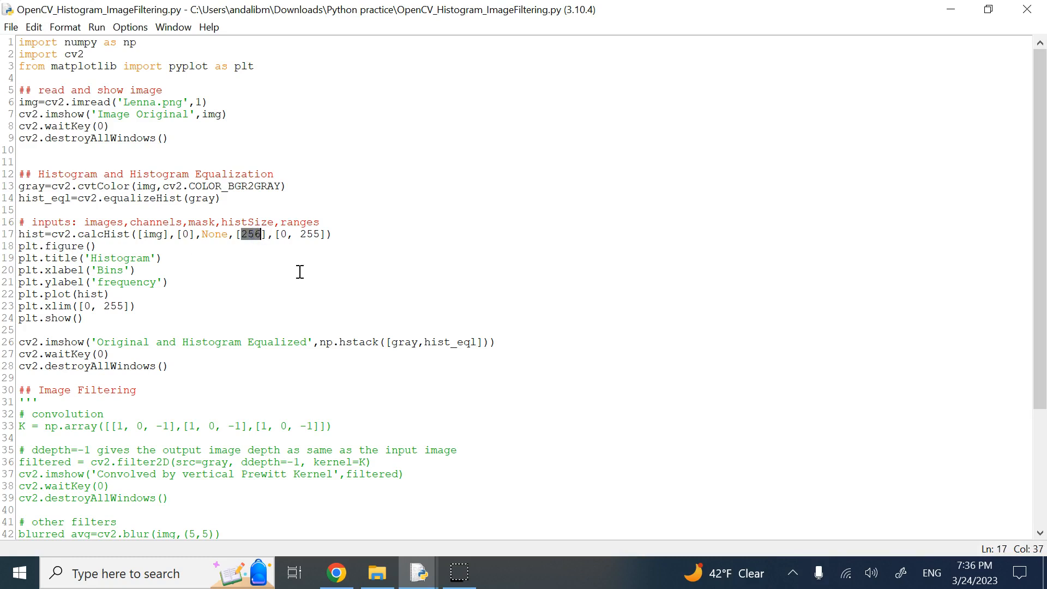
click(261, 237)
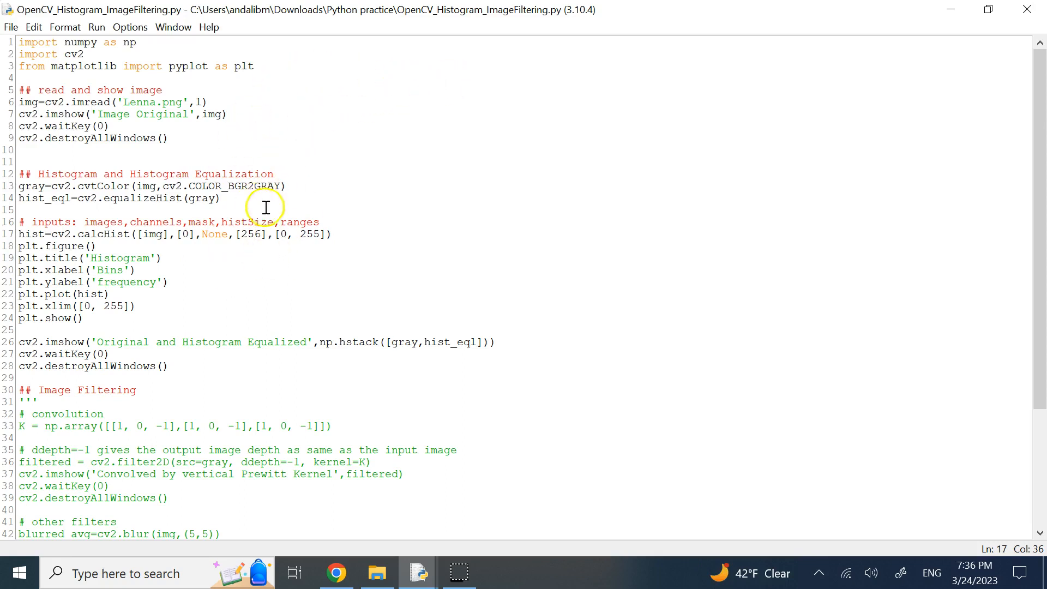
- Run the script, dismiss the original image, view and close the 256-bin histogram figure
click(98, 26)
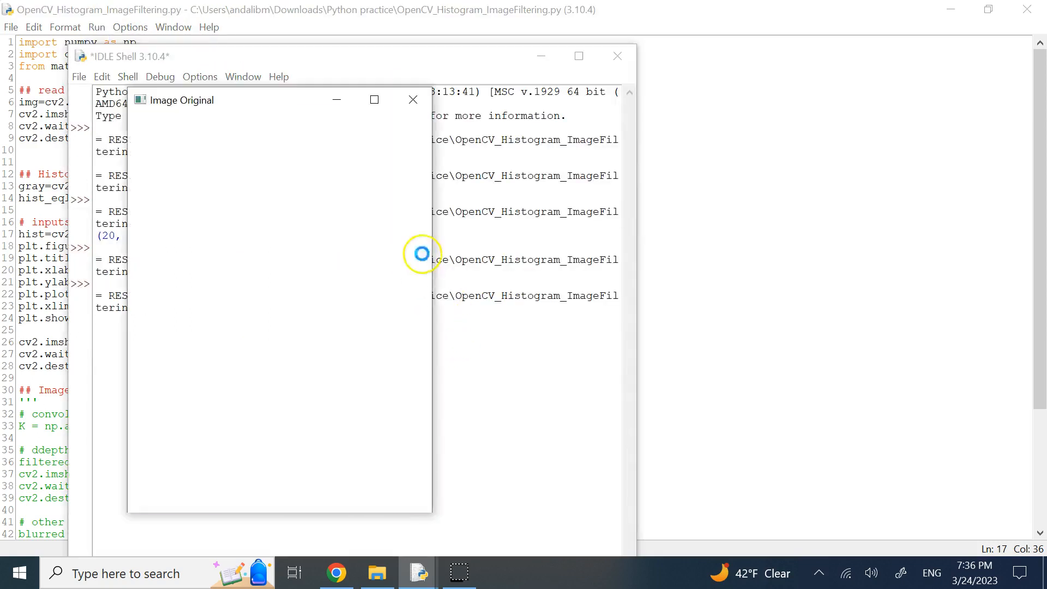
key(Escape)
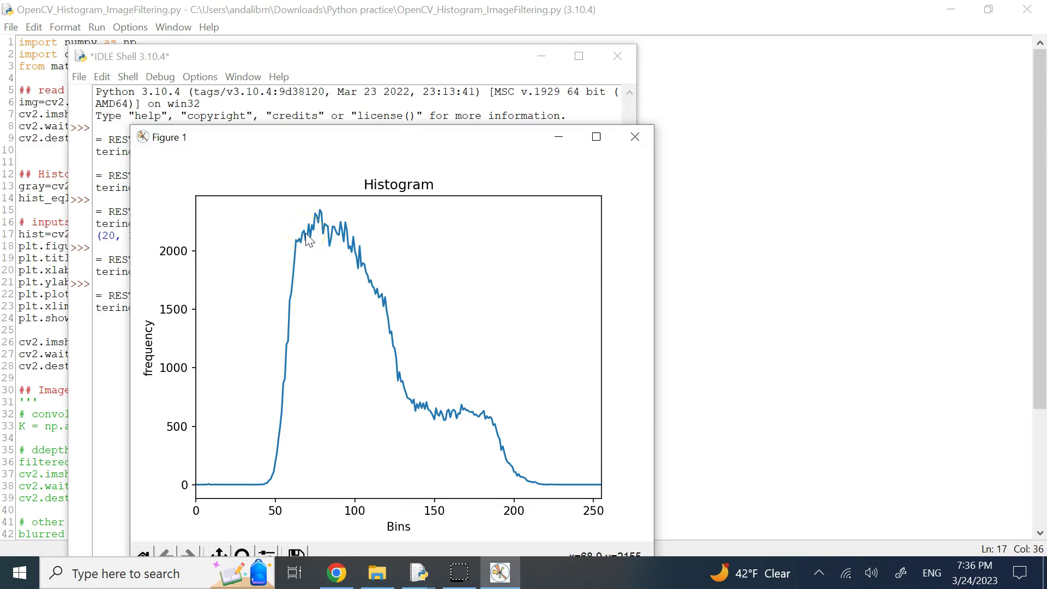
click(640, 145)
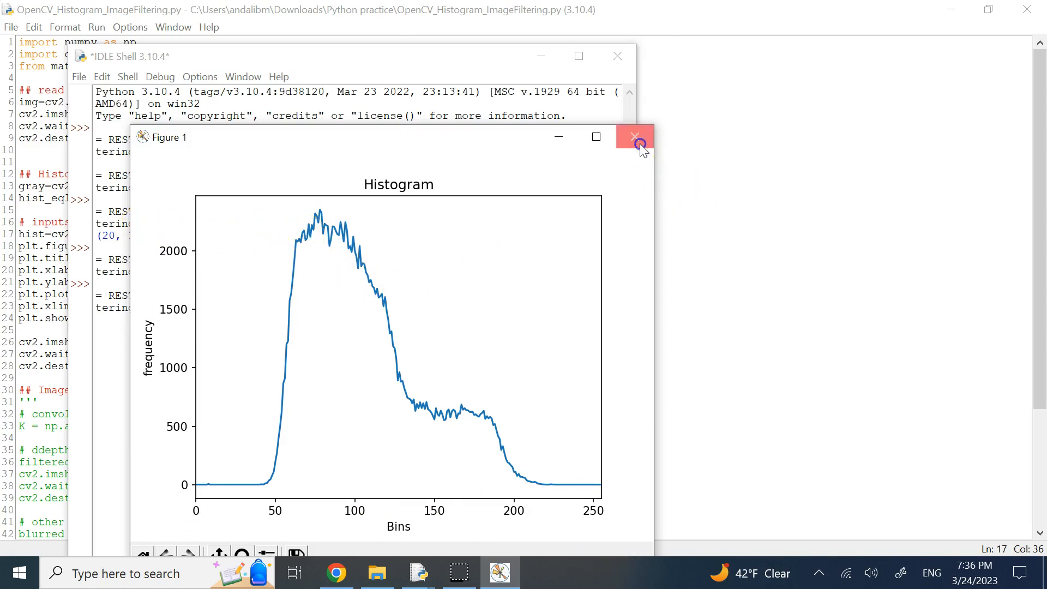
click(344, 226)
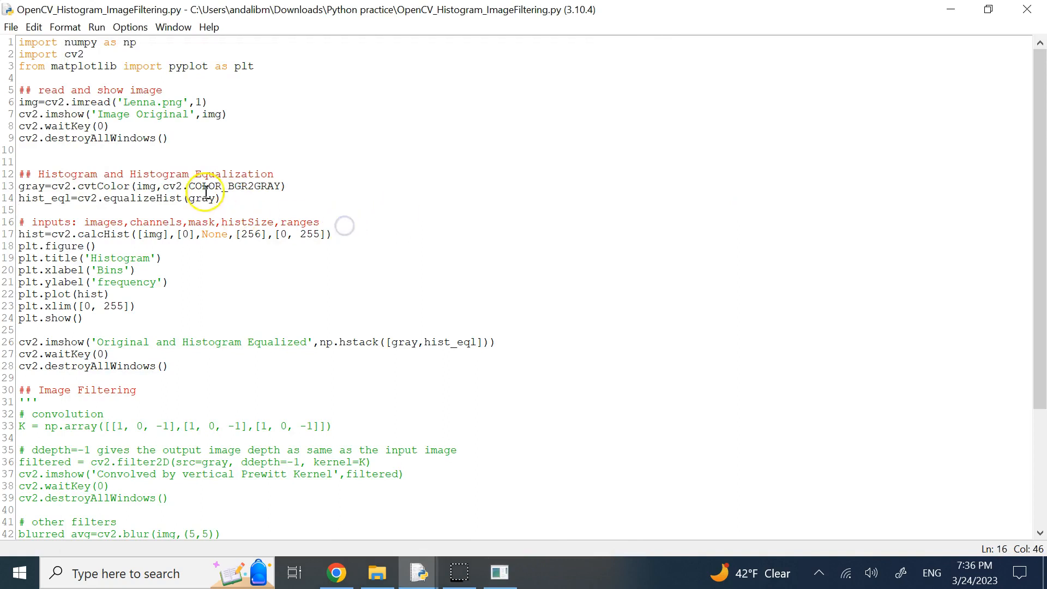
click(185, 234)
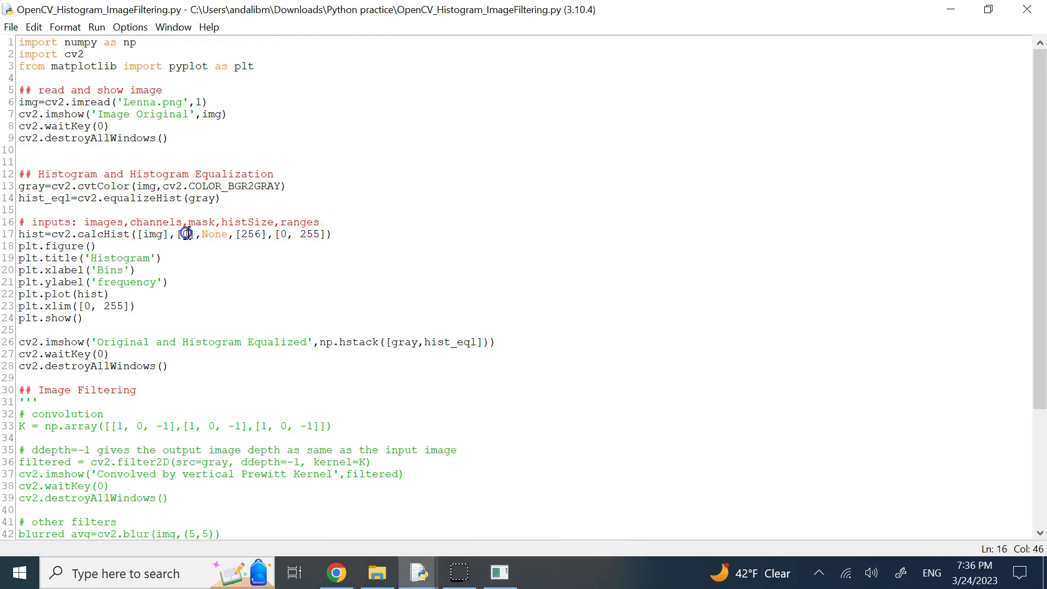
click(499, 573)
drag(420, 39, 518, 116)
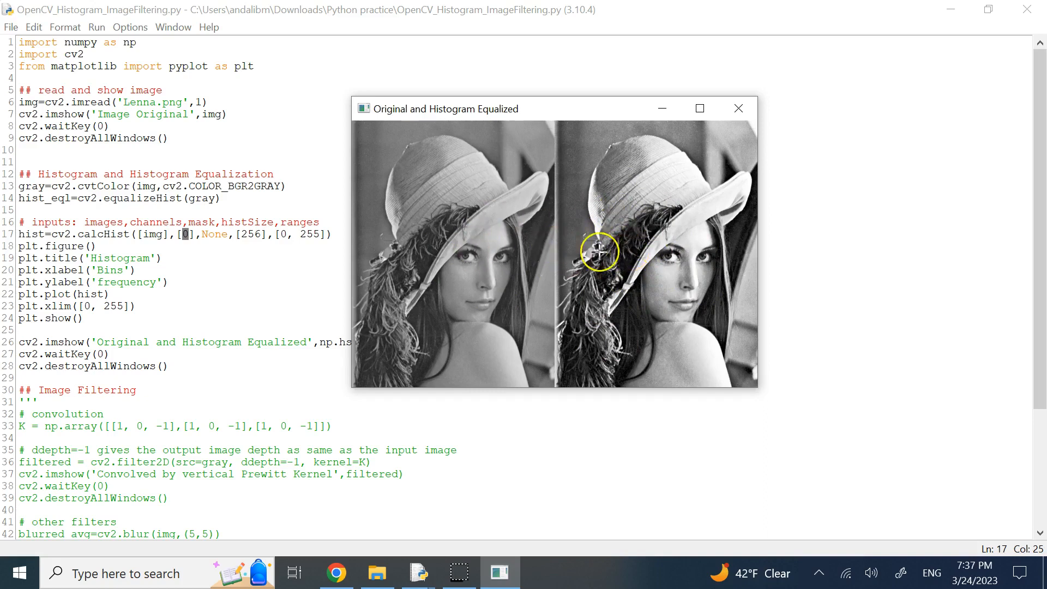
click(260, 306)
click(499, 574)
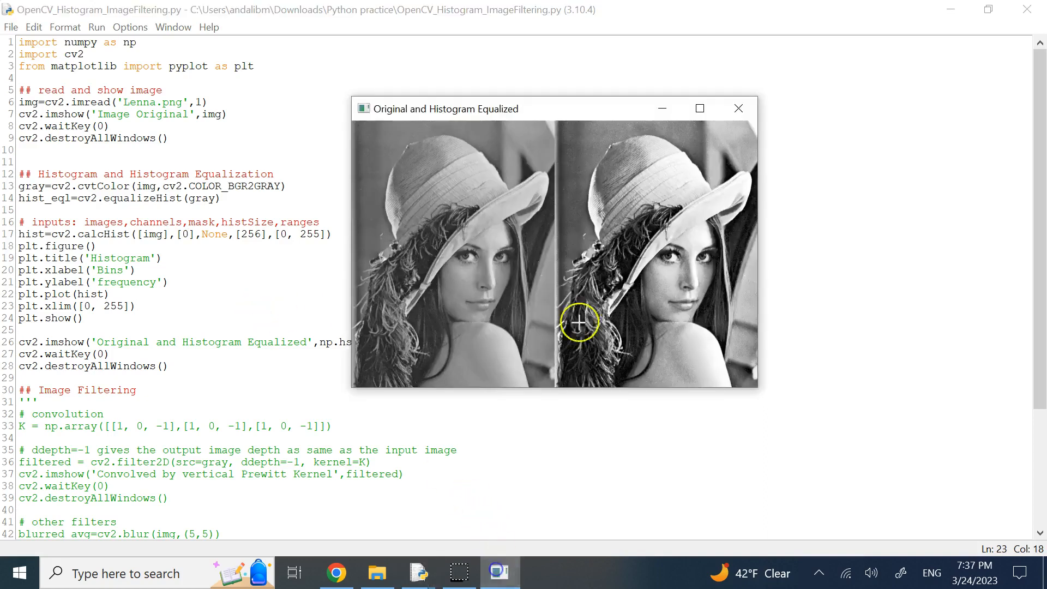
drag(553, 114, 693, 57)
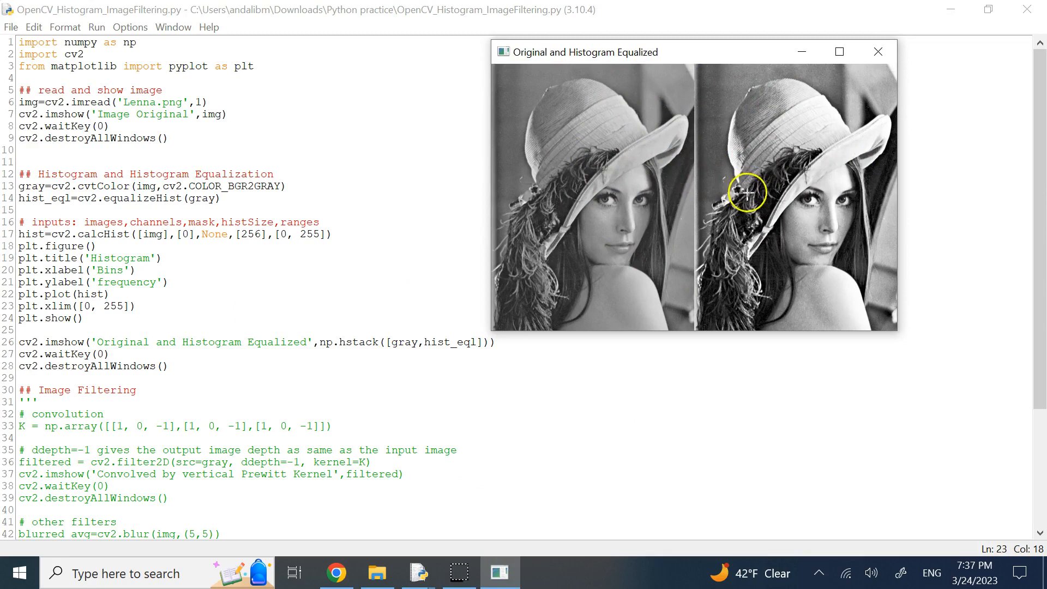
click(364, 269)
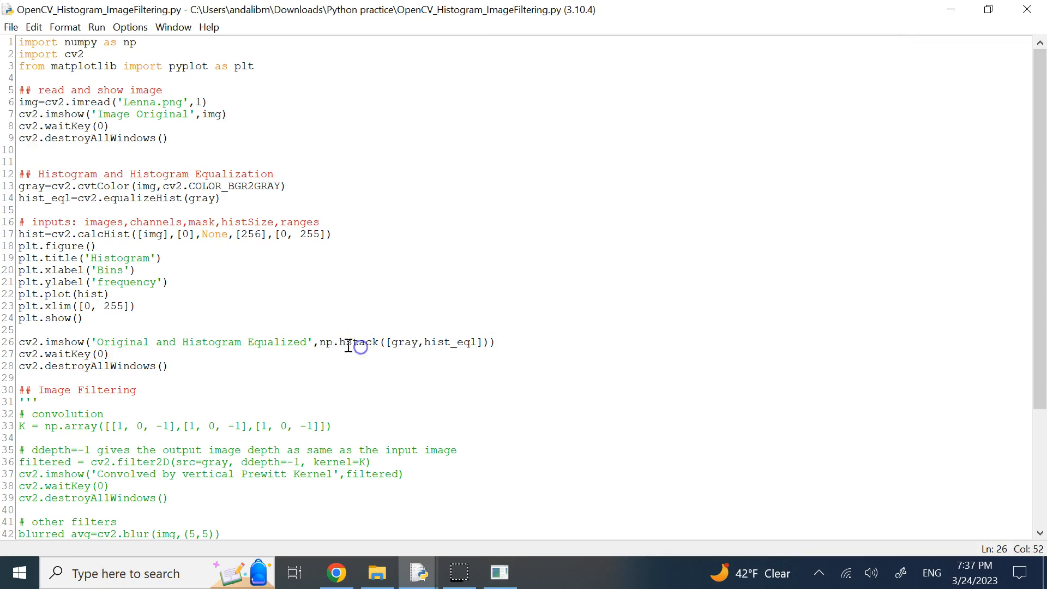
drag(340, 342, 359, 342)
click(368, 356)
double_click(327, 342)
click(345, 363)
mouse_move(391, 343)
mouse_down()
mouse_move(480, 344)
mouse_move(404, 347)
mouse_up()
click(426, 360)
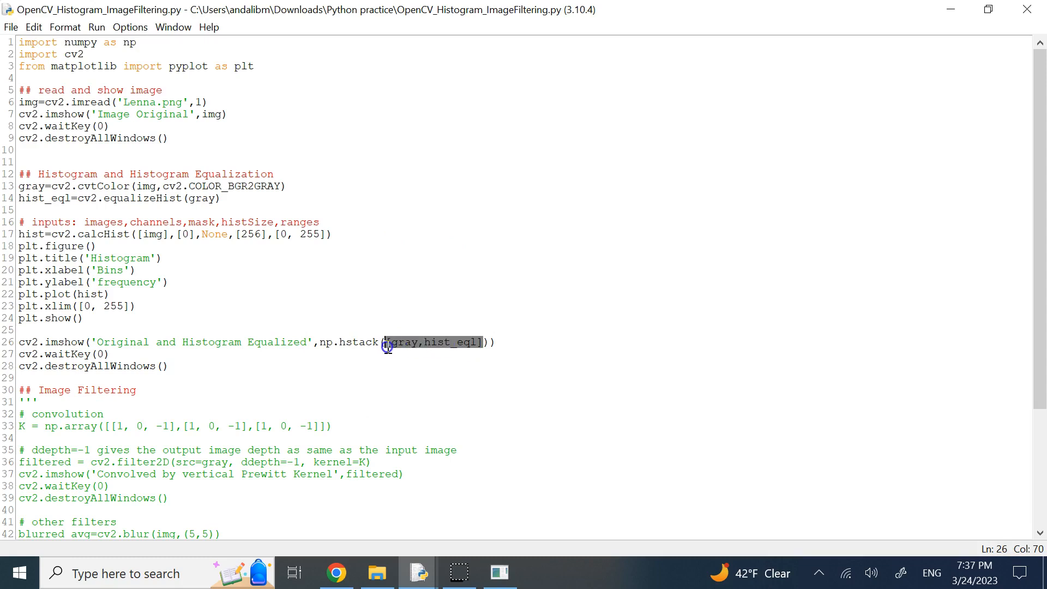
click(423, 298)
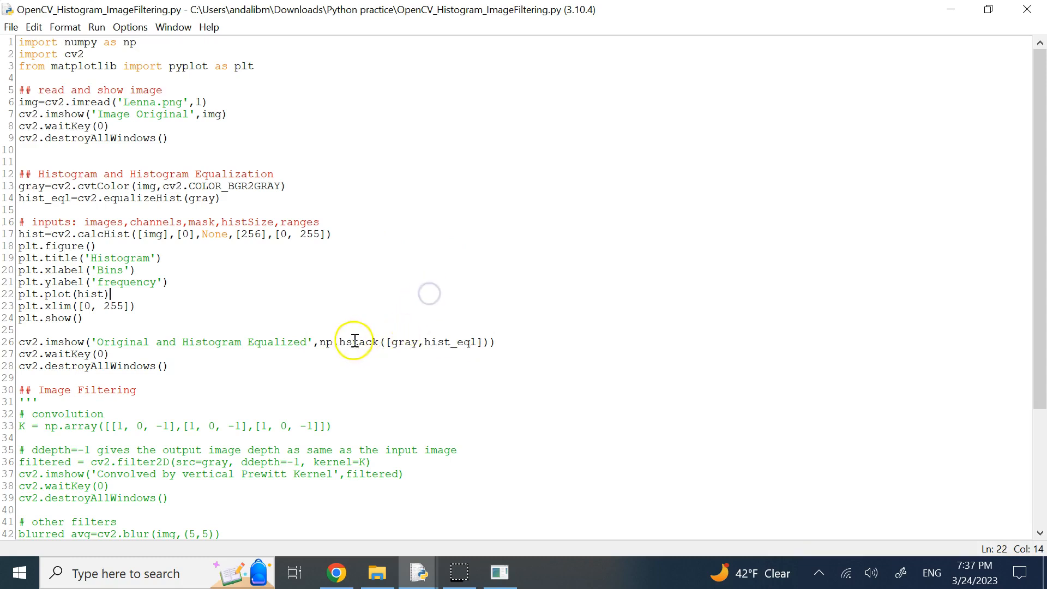
drag(320, 343, 492, 343)
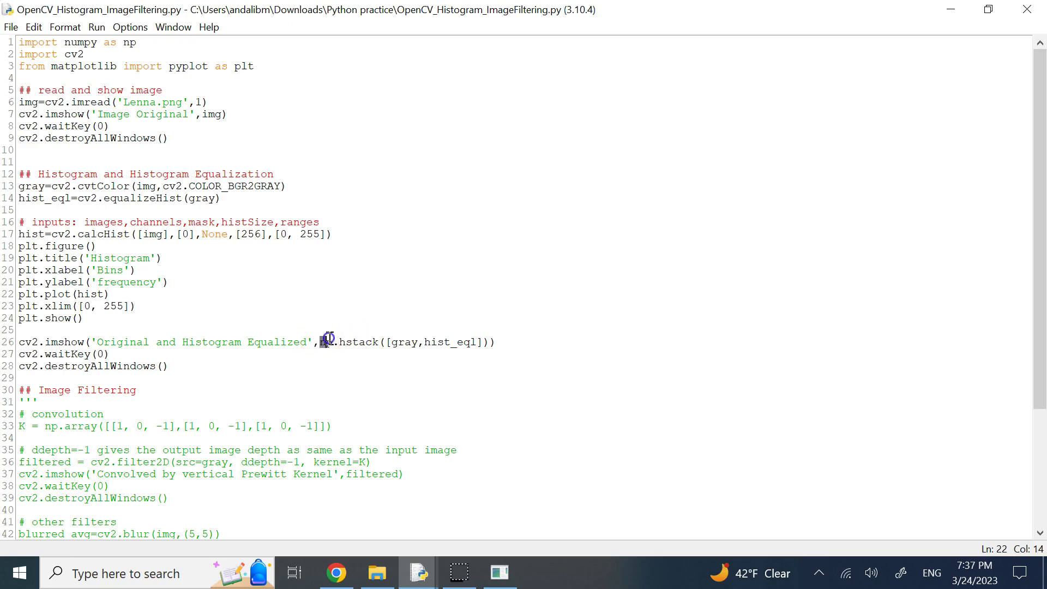
click(488, 343)
double_click(217, 342)
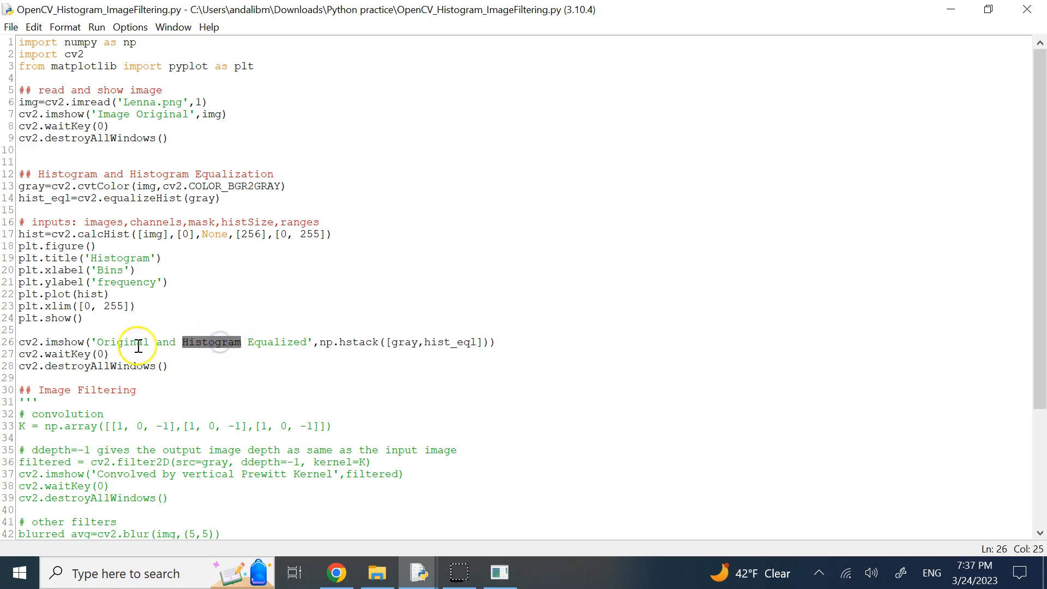
double_click(412, 344)
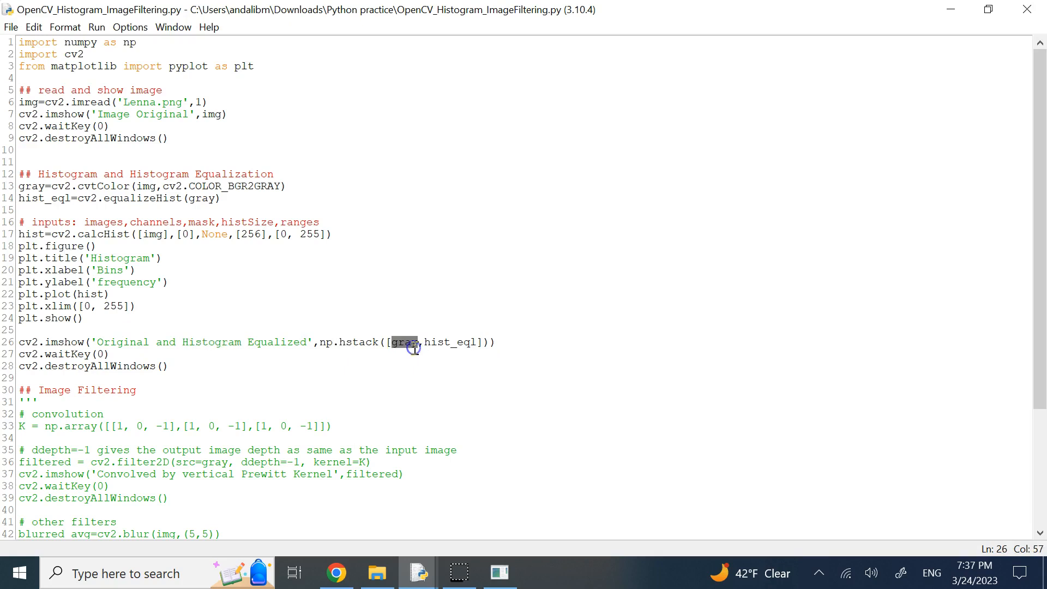
drag(387, 343, 467, 343)
click(385, 296)
drag(42, 402, 14, 404)
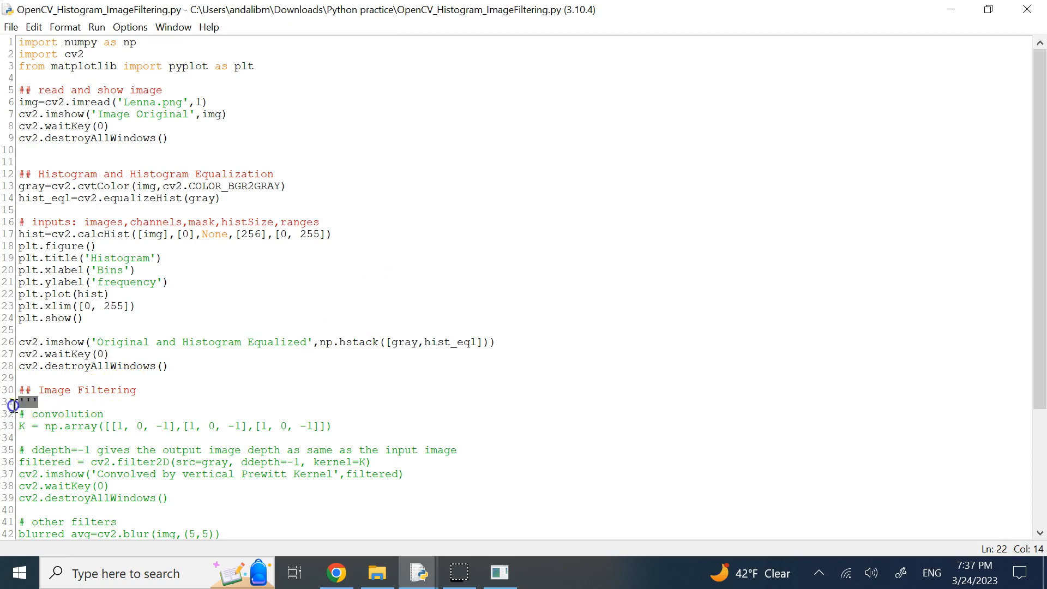
key(BackSpace)
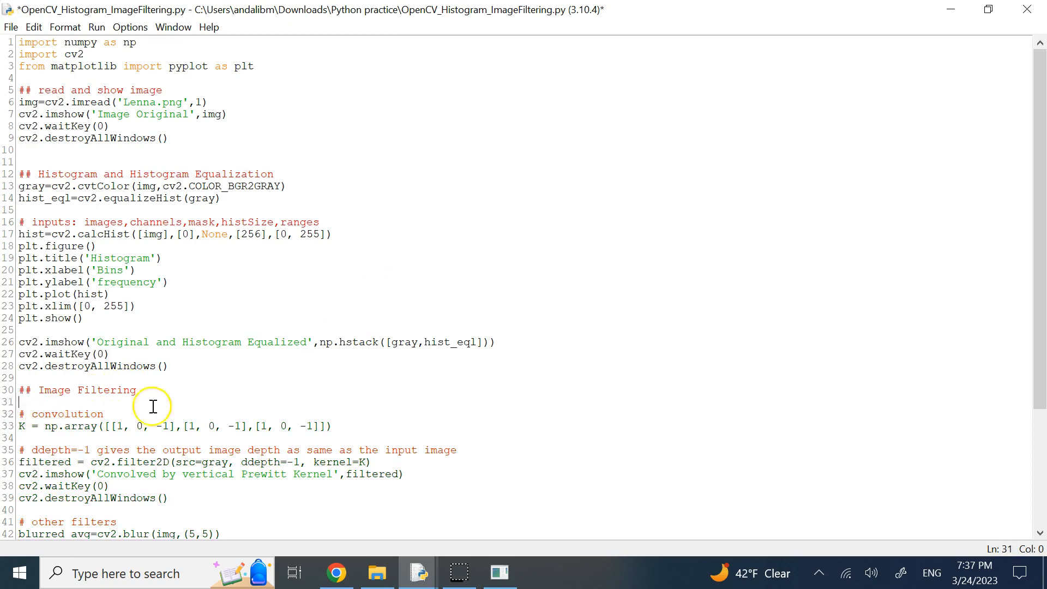
scroll(154, 406, down, 5)
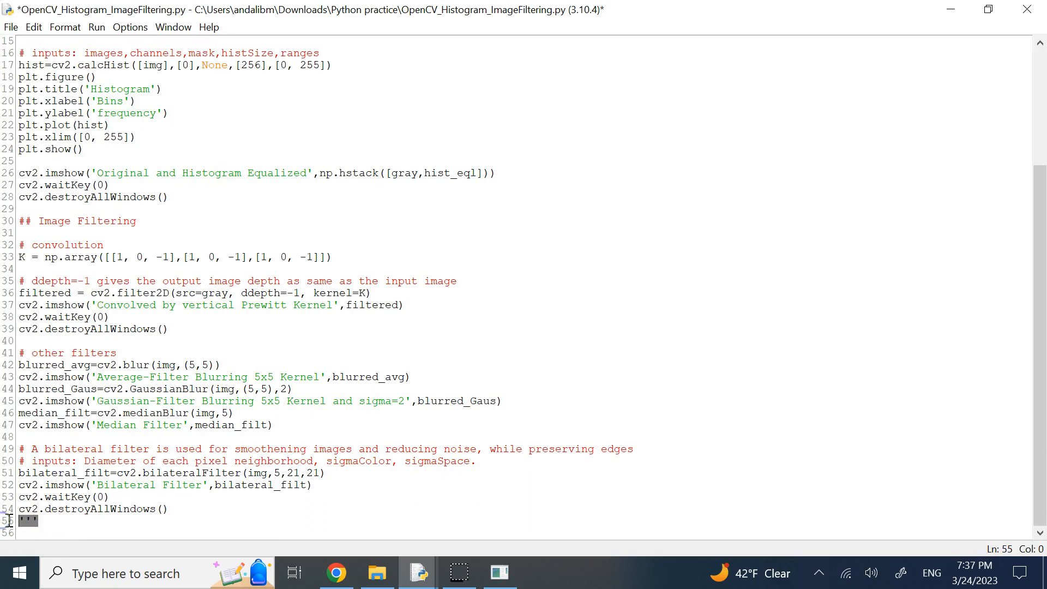
click(175, 304)
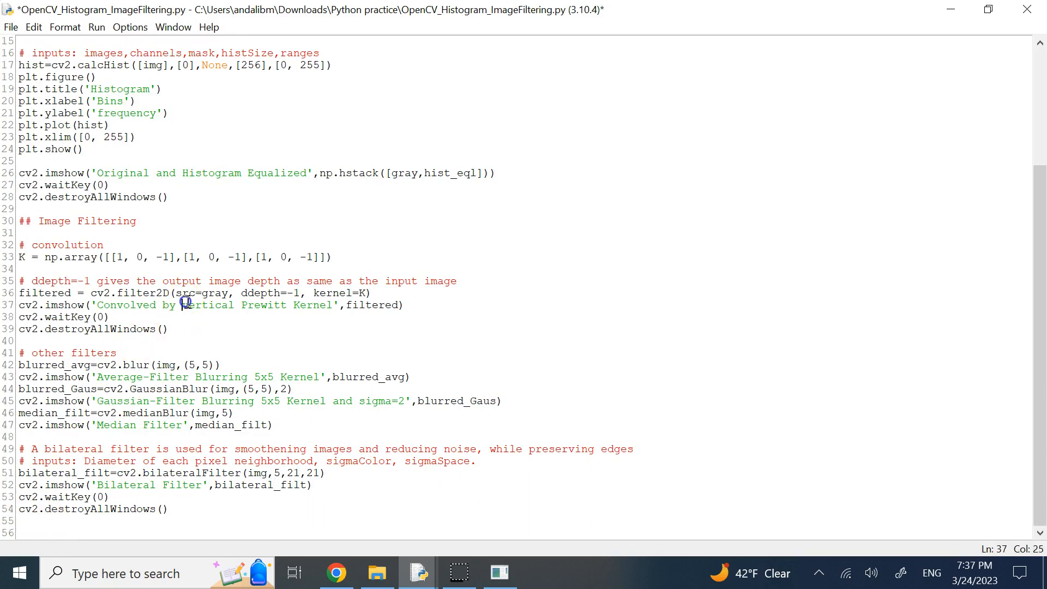
click(95, 233)
click(97, 246)
key(Down)
key(Down)
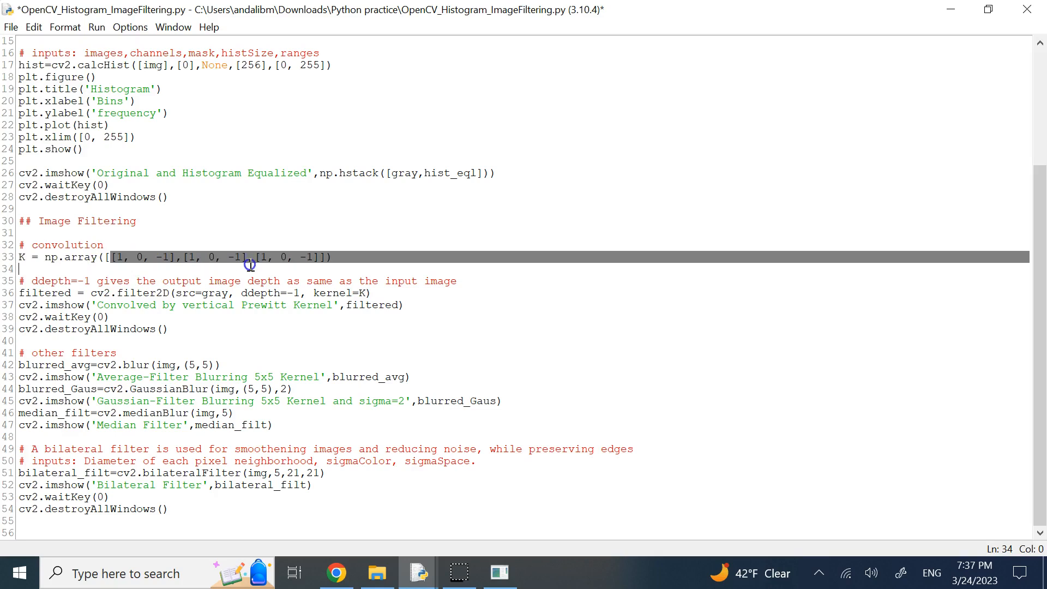
mouse_move(114, 257)
mouse_down()
mouse_move(309, 257)
mouse_move(114, 256)
mouse_up()
click(310, 257)
click(130, 282)
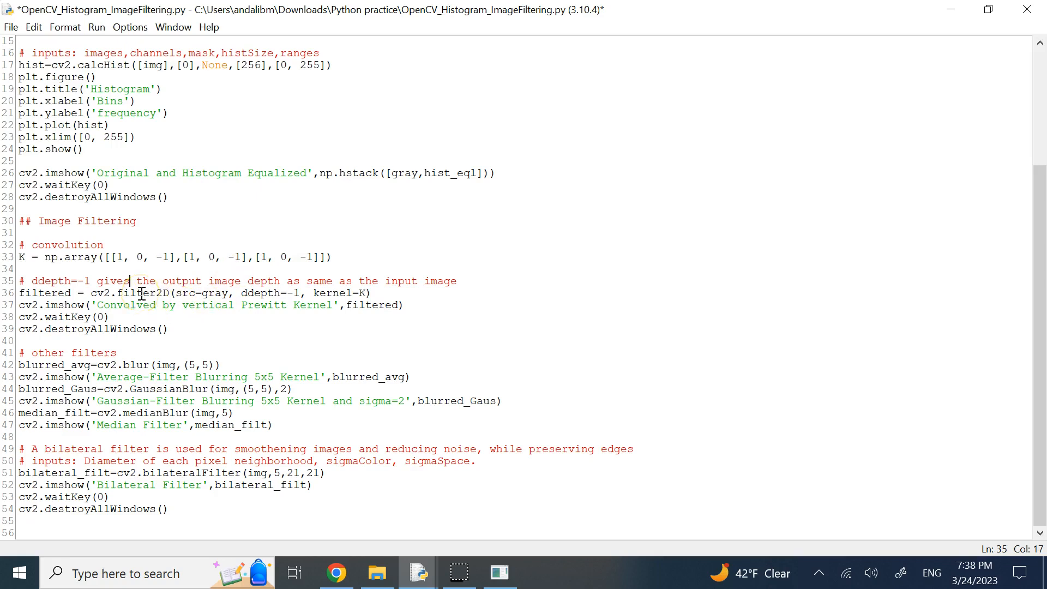
click(20, 259)
double_click(98, 293)
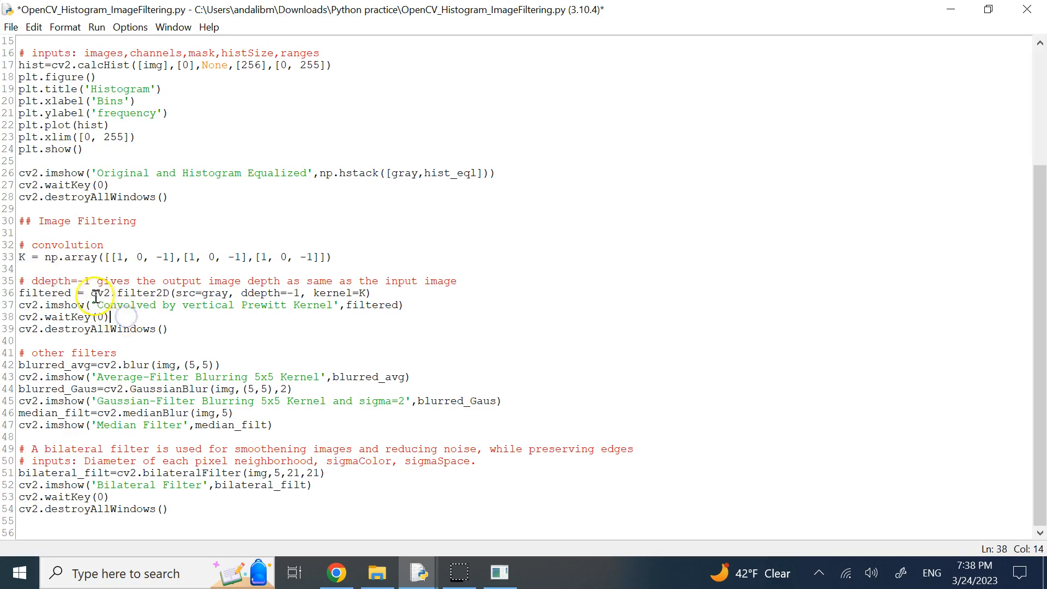
double_click(186, 293)
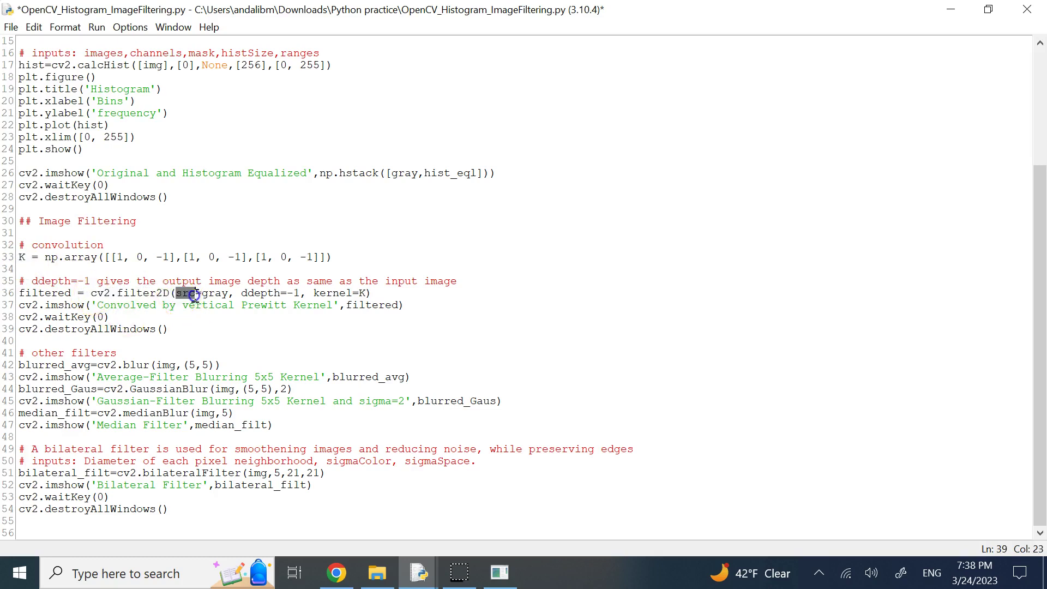
click(242, 295)
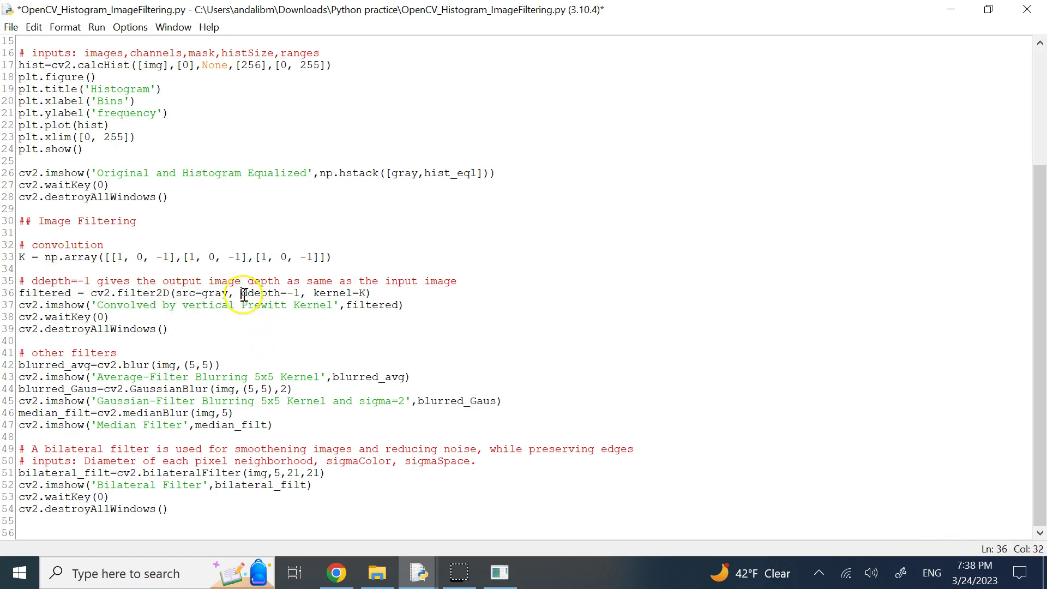
click(298, 295)
click(279, 305)
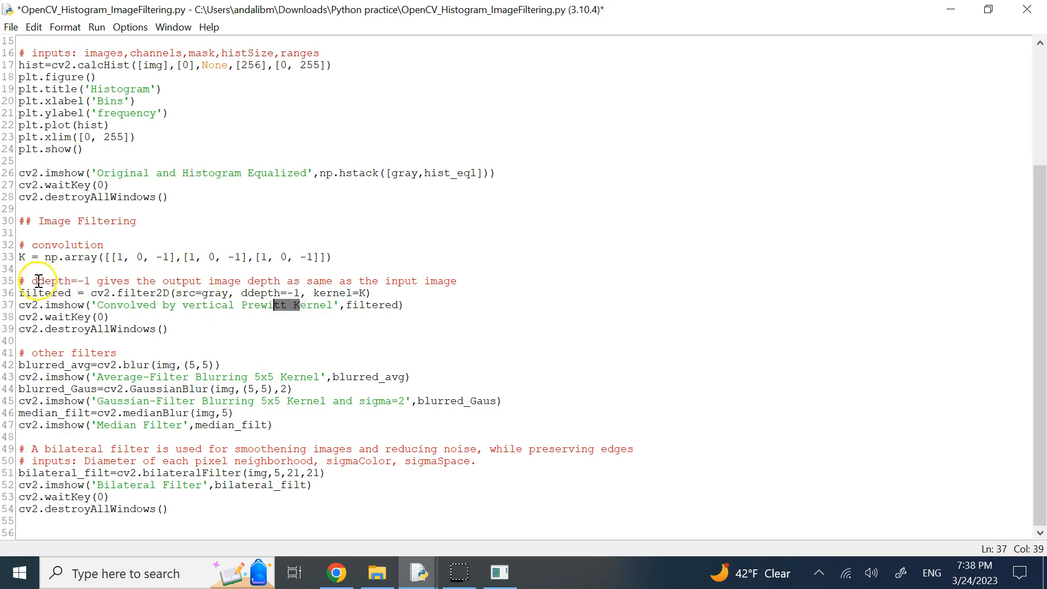
drag(37, 282, 451, 281)
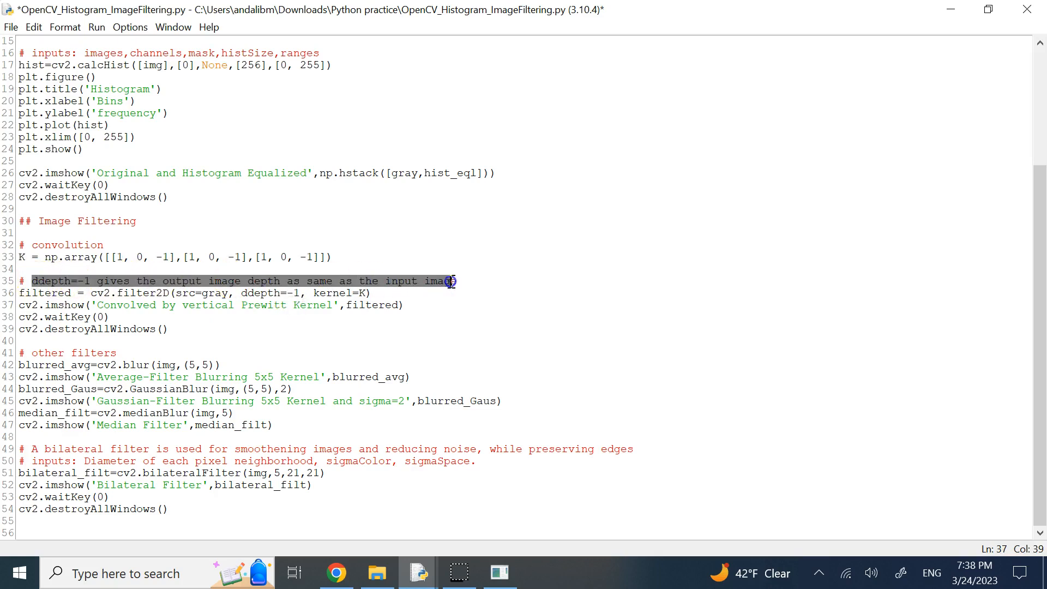
click(451, 355)
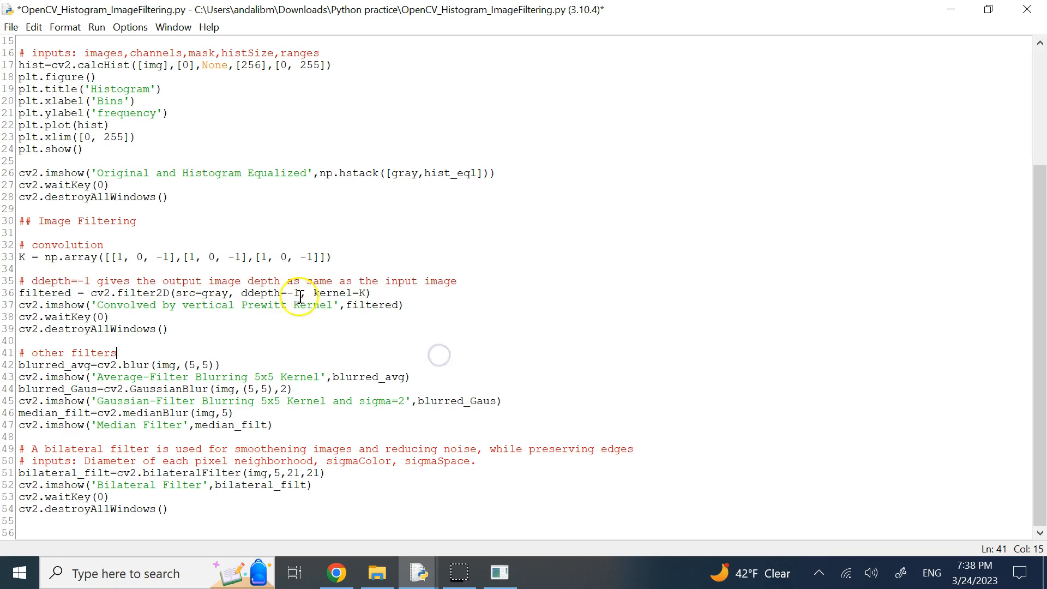
click(361, 294)
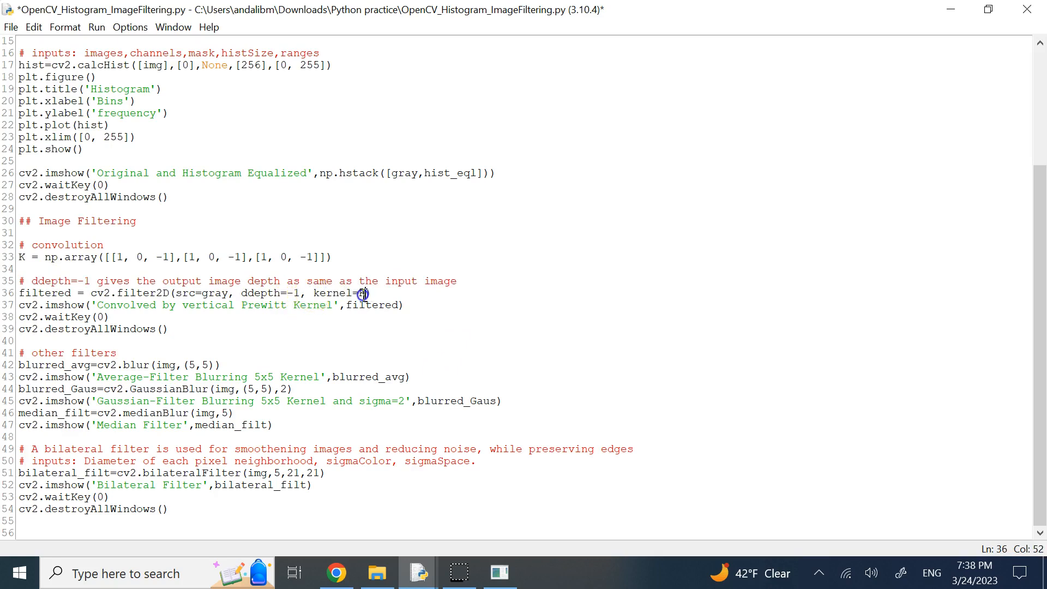
drag(334, 259, 19, 259)
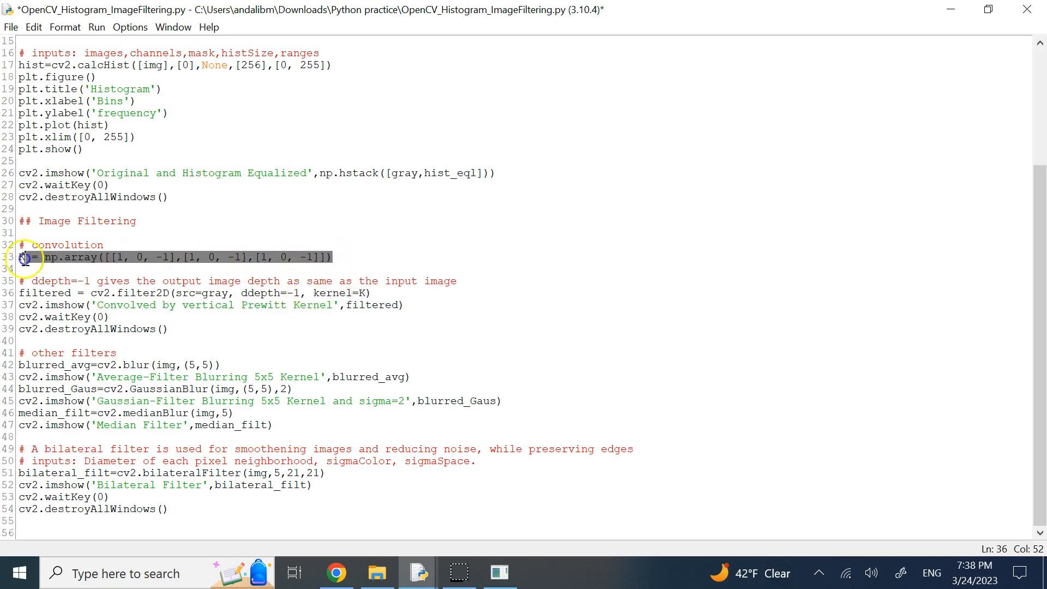
click(112, 329)
double_click(353, 305)
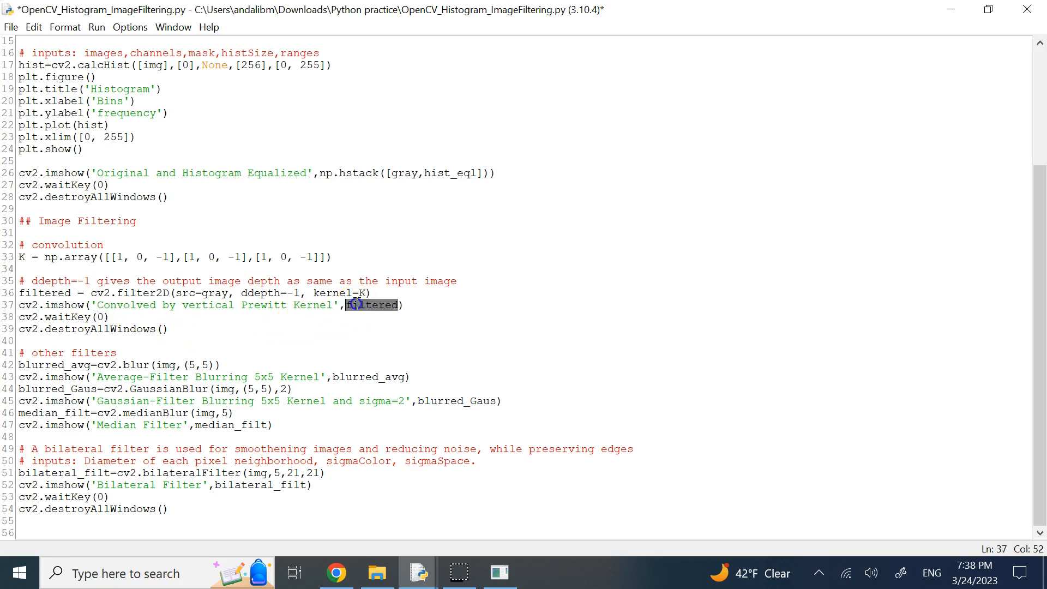
click(95, 344)
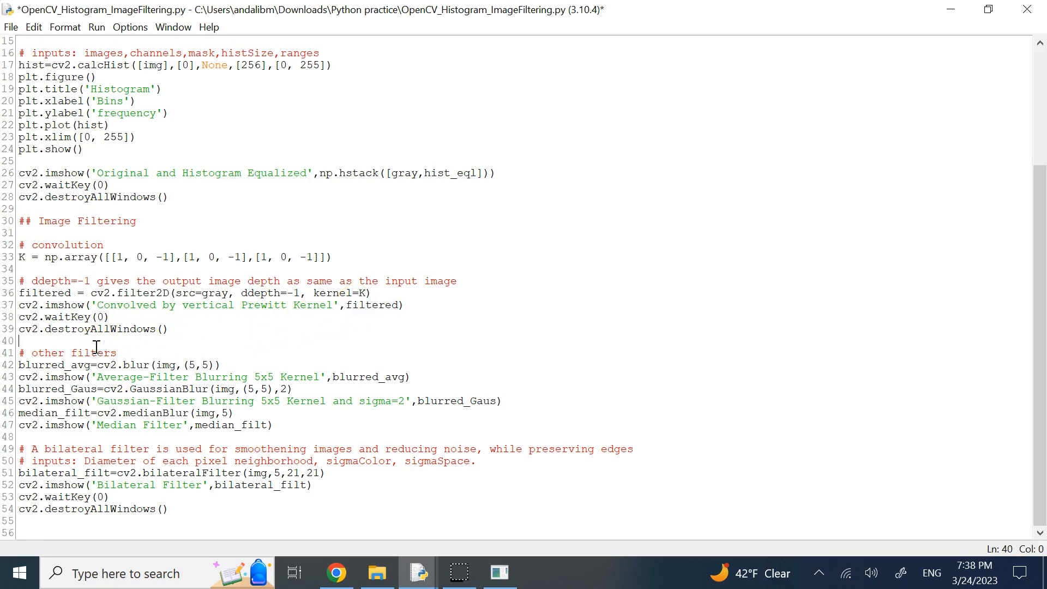
- Tidy the blank line after line 40, then run the module and save the script
key(Return)
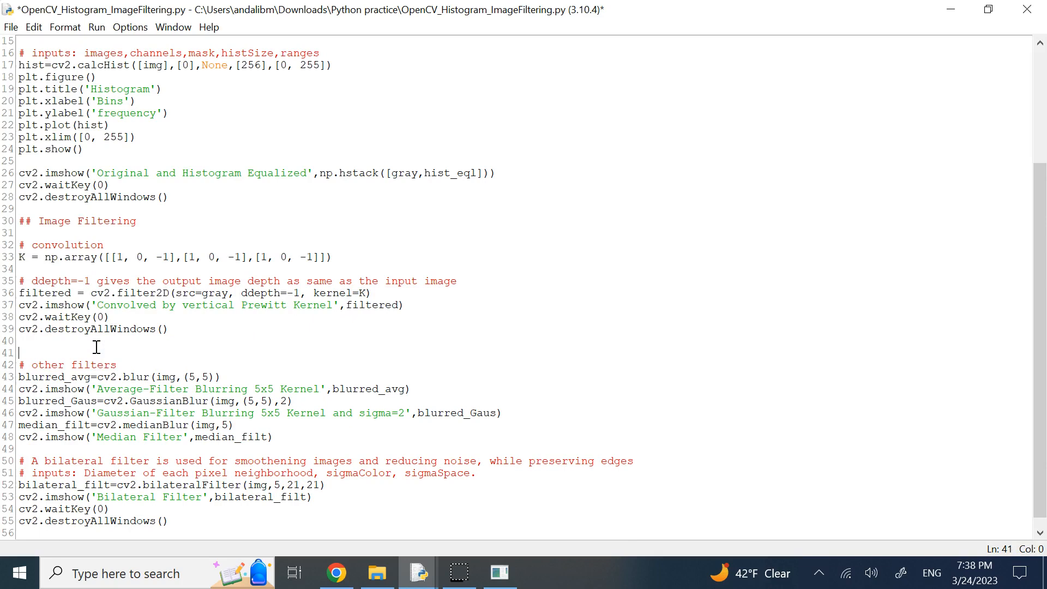
key(BackSpace)
scroll(95, 348, up, 5)
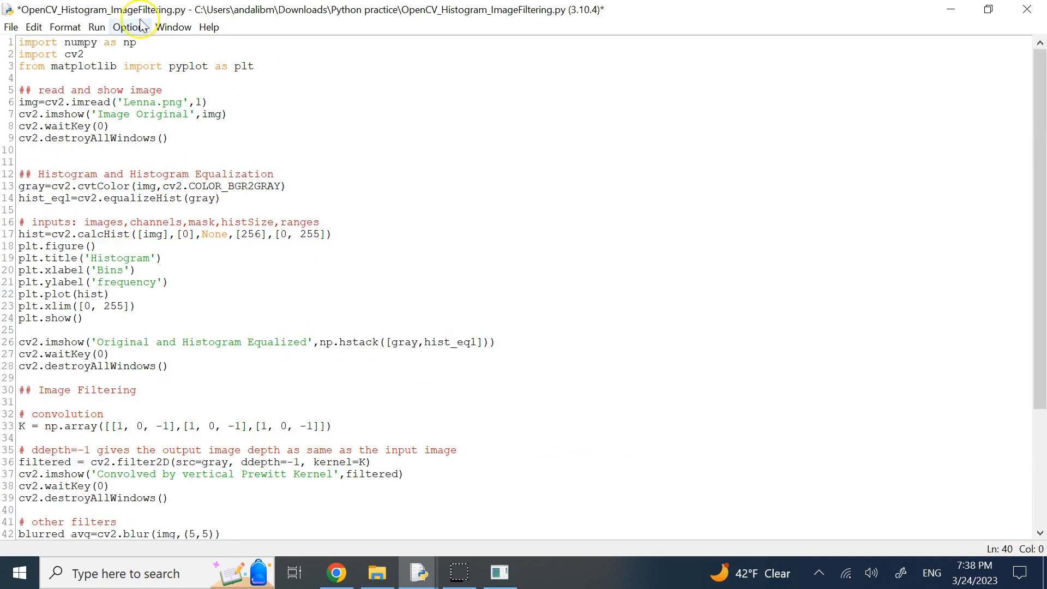
click(96, 27)
click(115, 45)
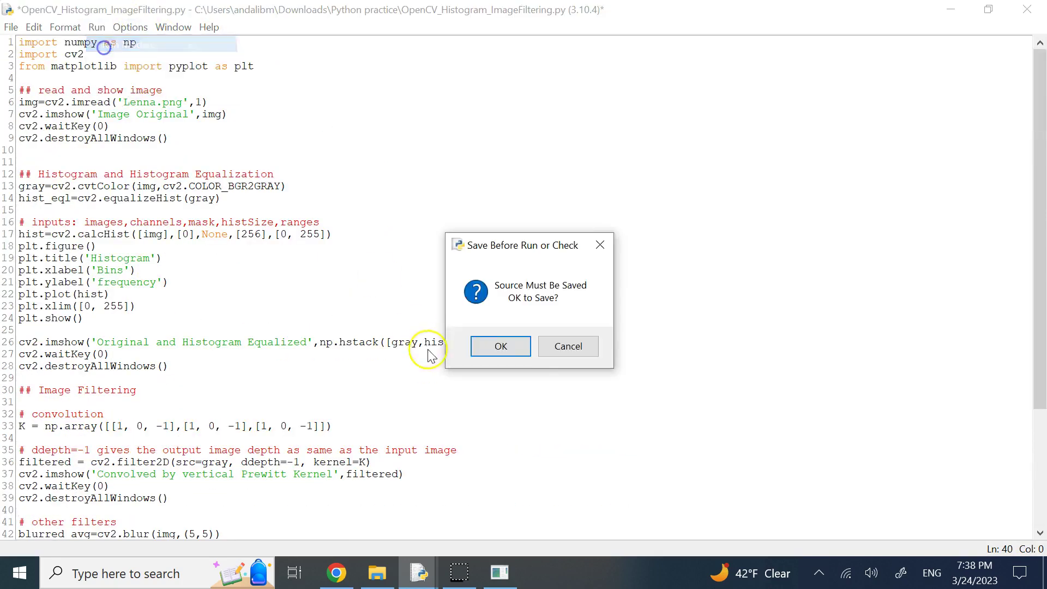
click(498, 347)
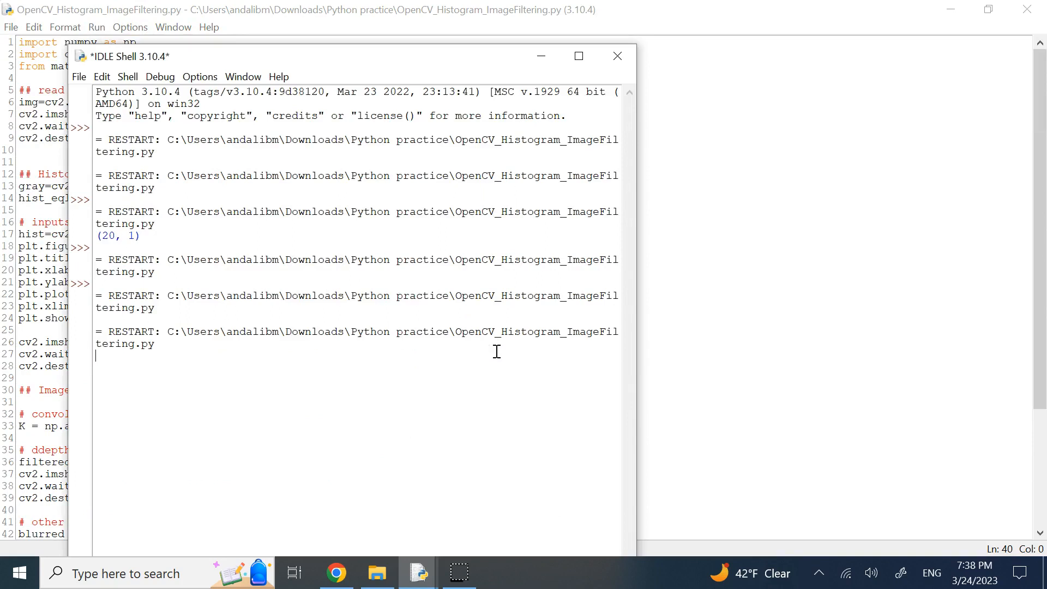
- Step through the original, histogram, equalized, Prewitt-convolved and four filtered images, then return to the code
key(space)
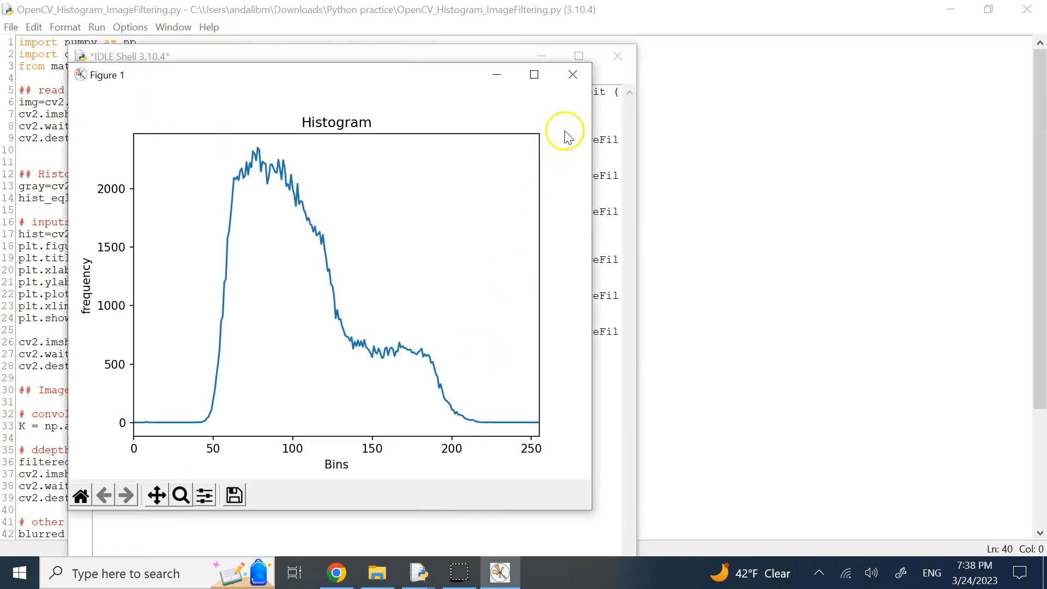
click(573, 74)
key(space)
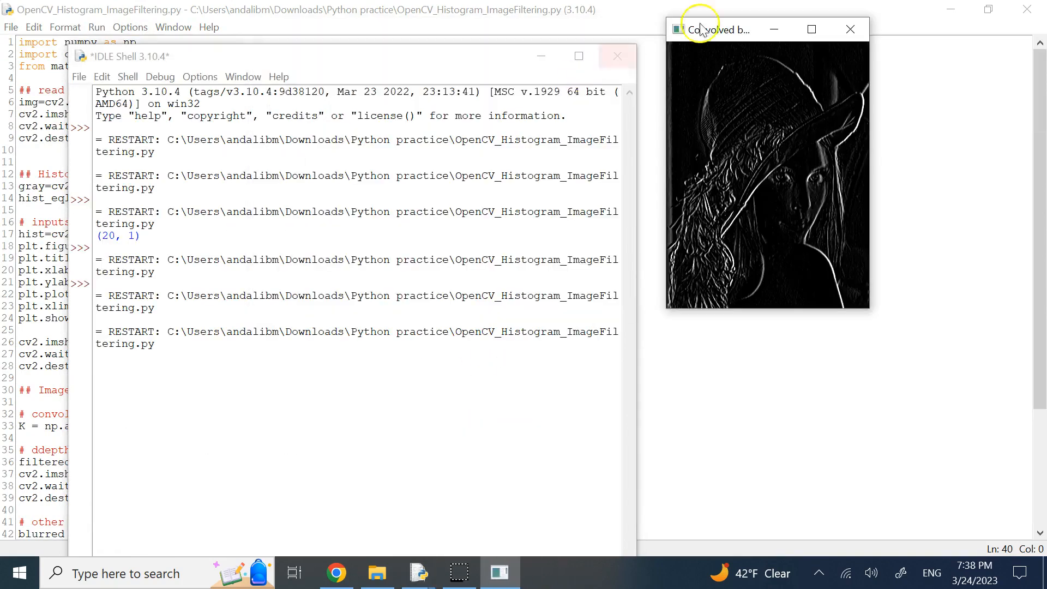
drag(702, 31, 278, 83)
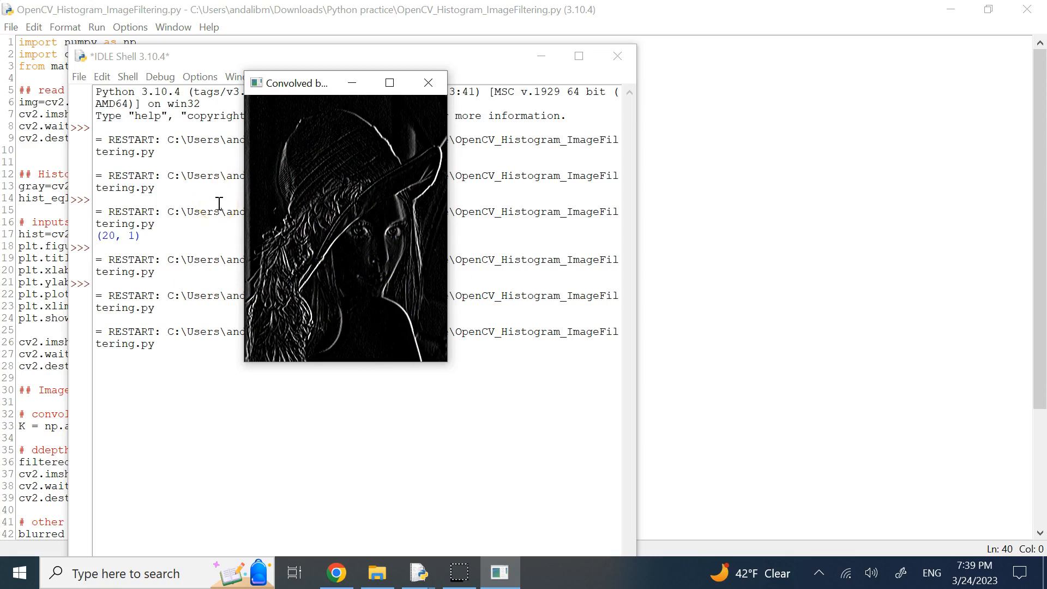
click(423, 93)
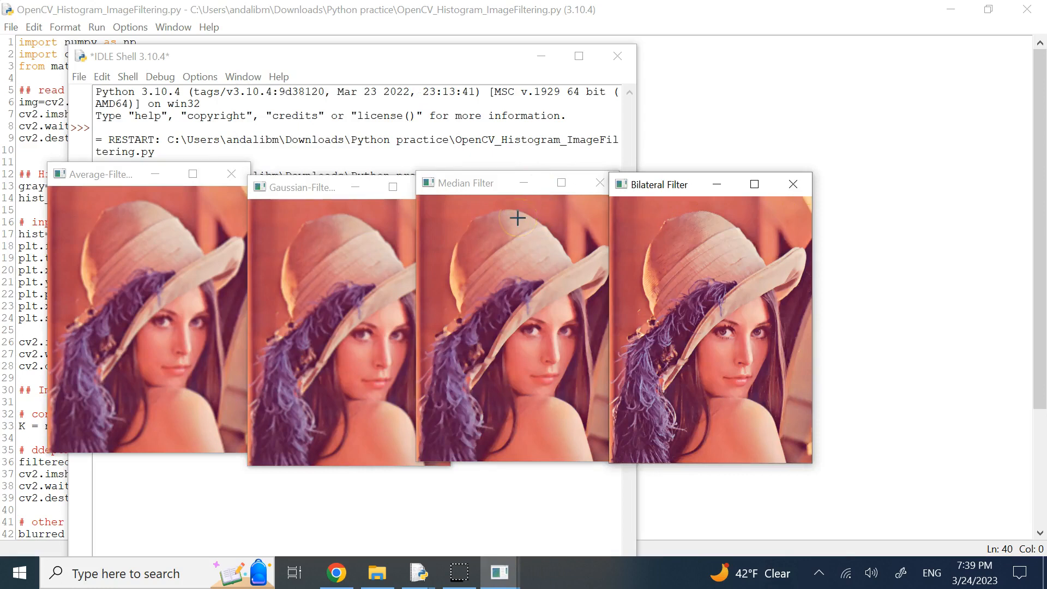
key(Escape)
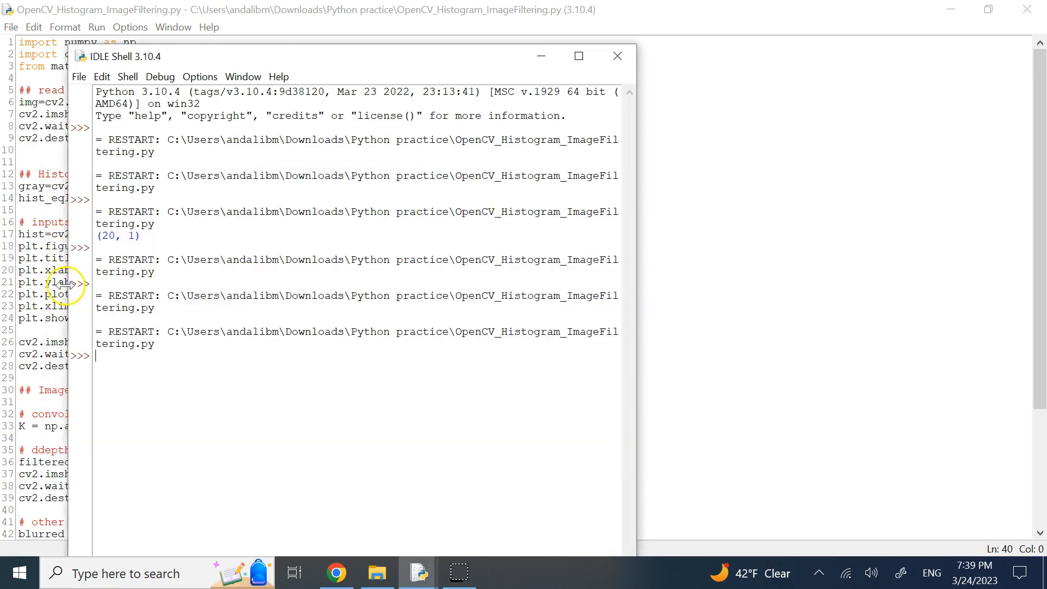
click(54, 260)
scroll(131, 278, down, 1)
scroll(135, 281, down, 1)
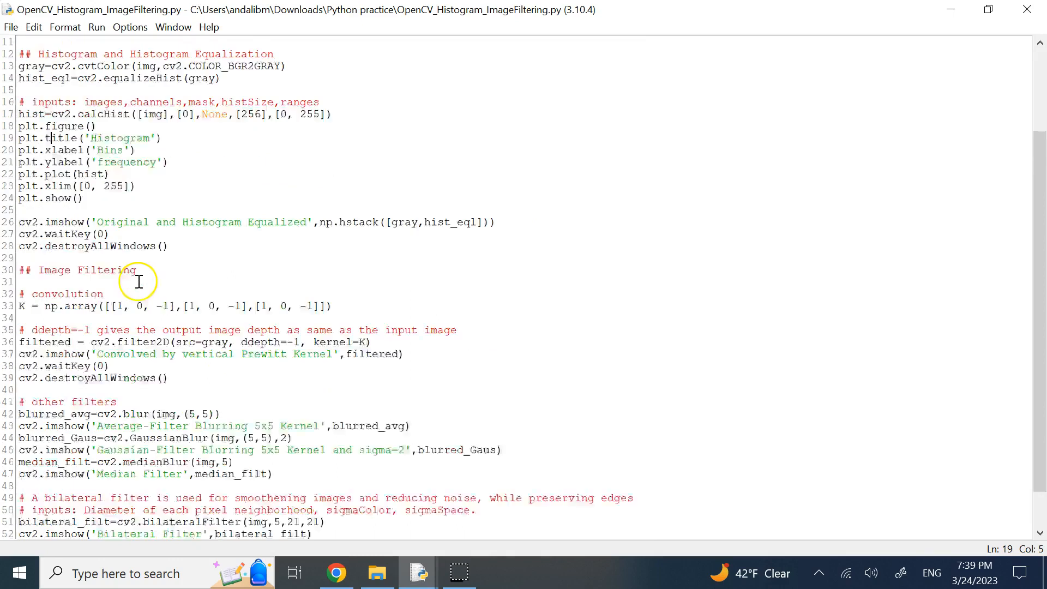
scroll(140, 281, down, 1)
click(194, 324)
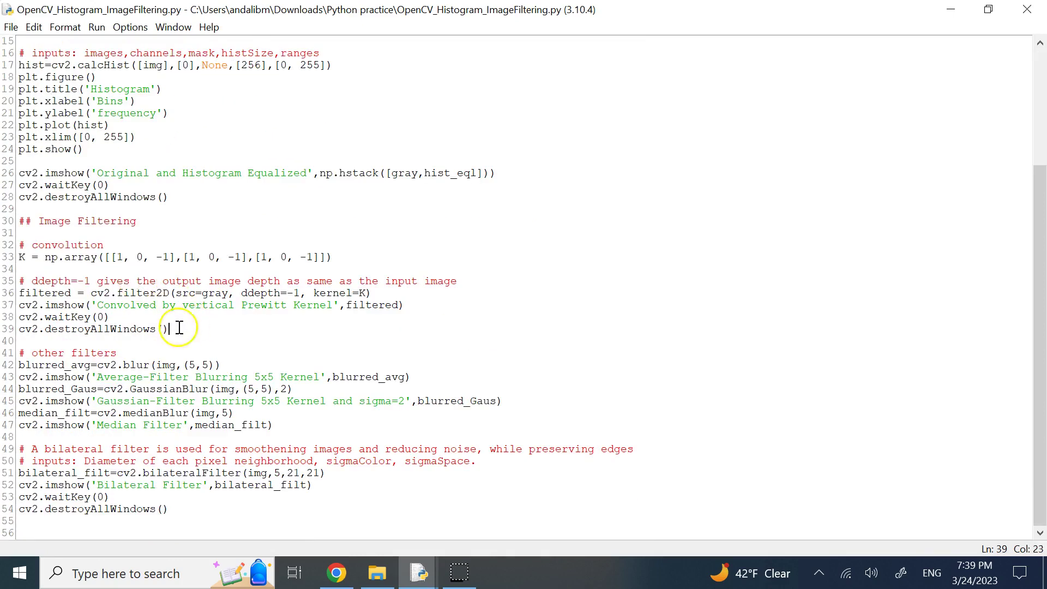
click(142, 365)
double_click(139, 365)
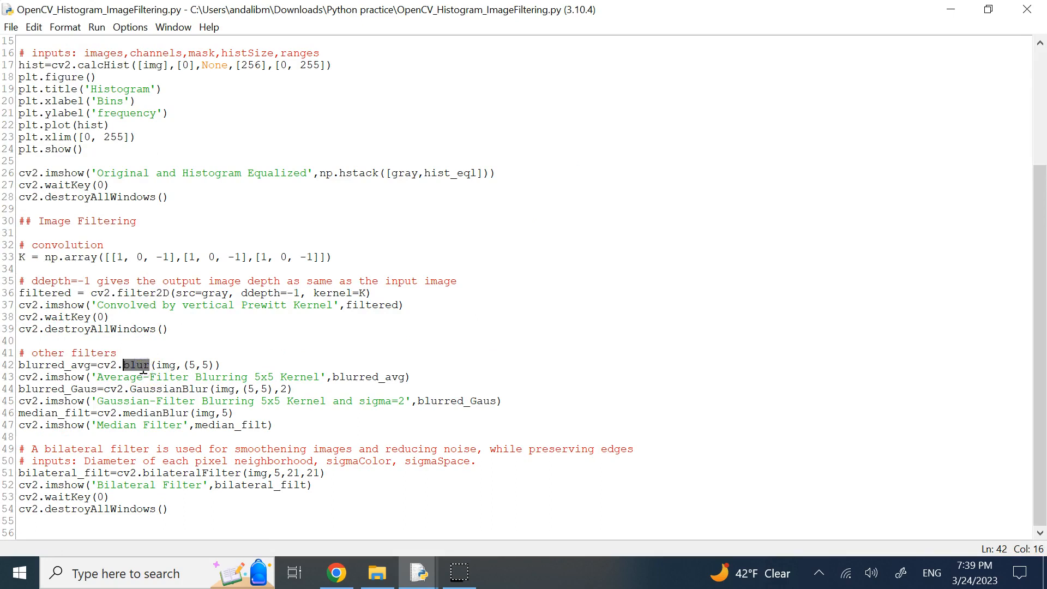
click(117, 365)
drag(98, 366, 150, 365)
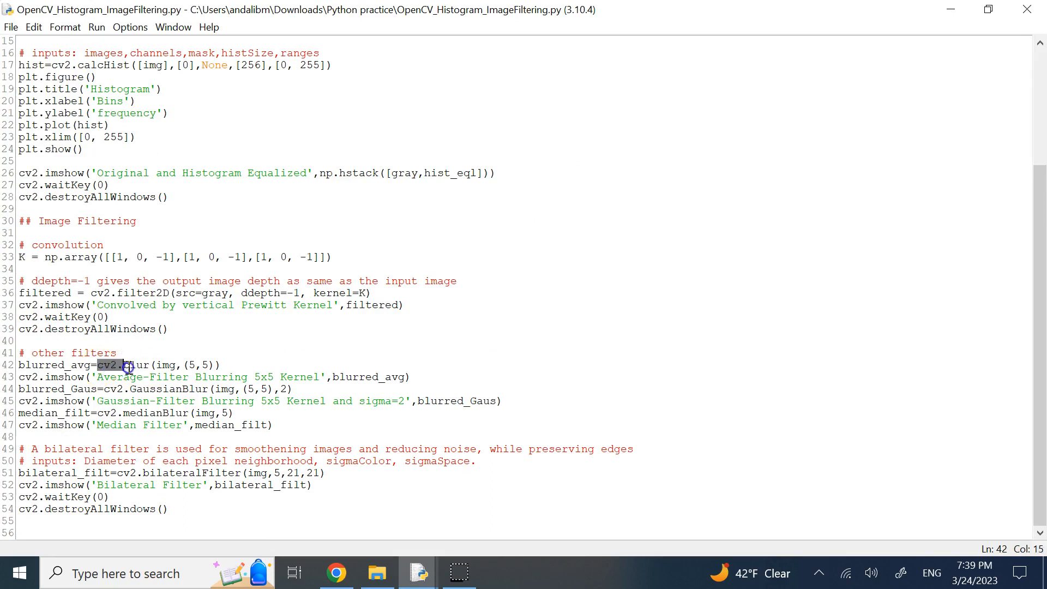
click(152, 365)
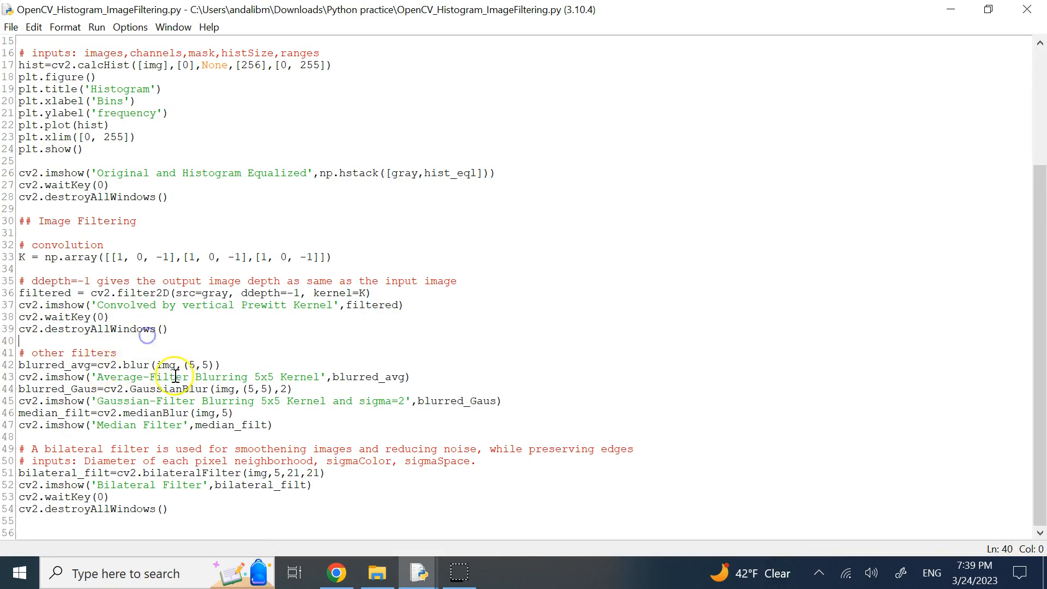
double_click(167, 366)
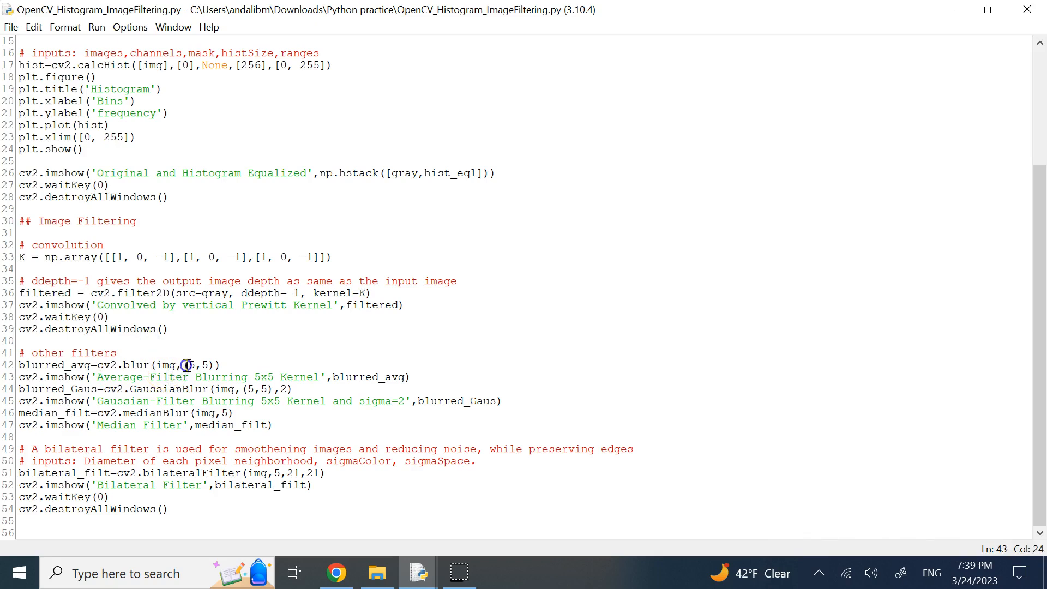
drag(189, 365, 215, 370)
click(214, 367)
click(270, 356)
click(156, 367)
click(189, 391)
double_click(214, 399)
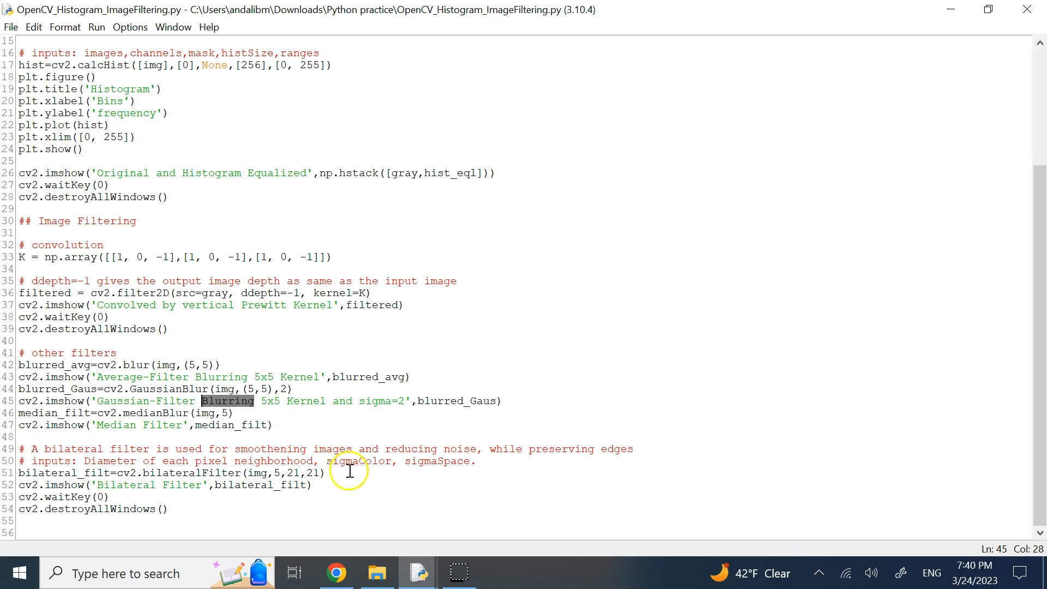
drag(261, 401, 404, 402)
click(322, 404)
key(Down)
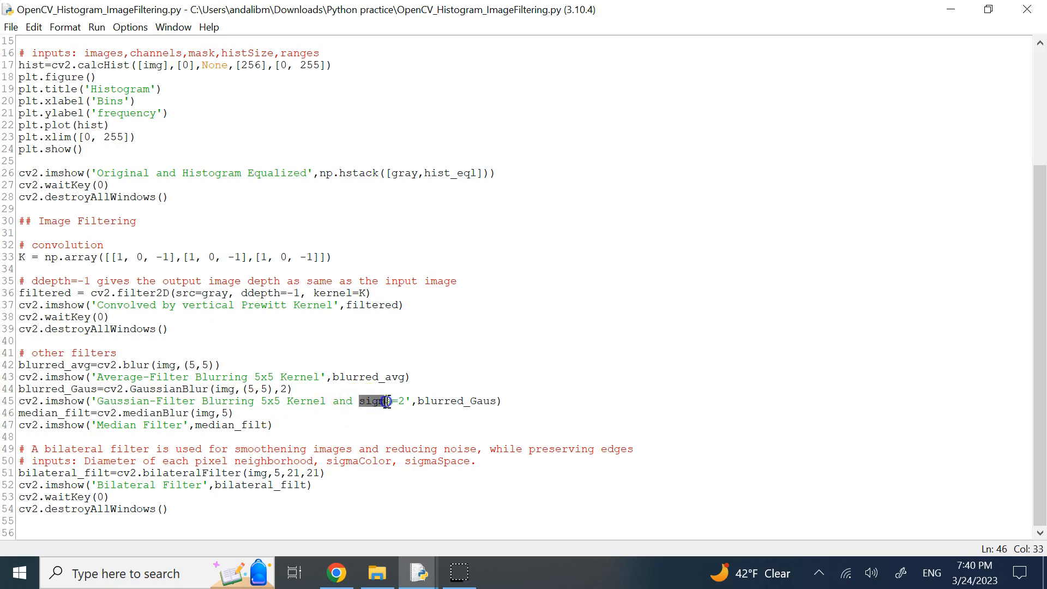
click(428, 372)
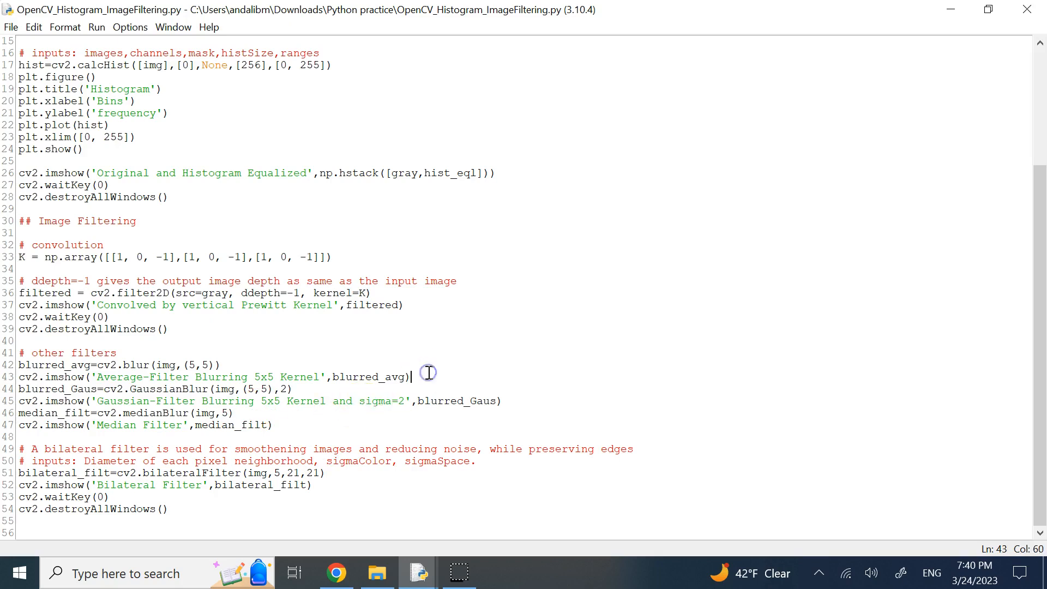
click(385, 402)
double_click(187, 389)
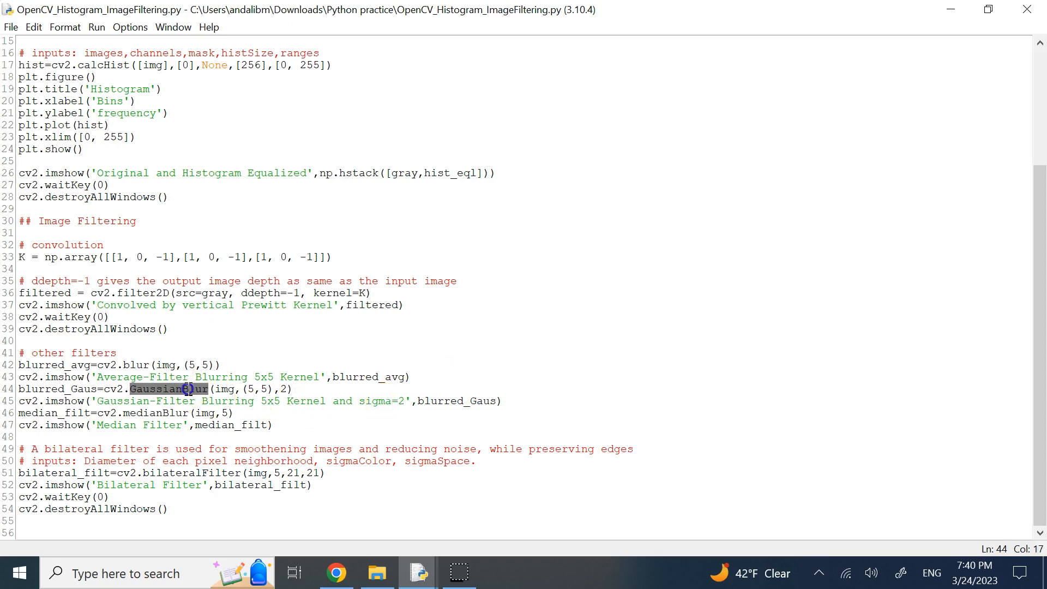
double_click(136, 365)
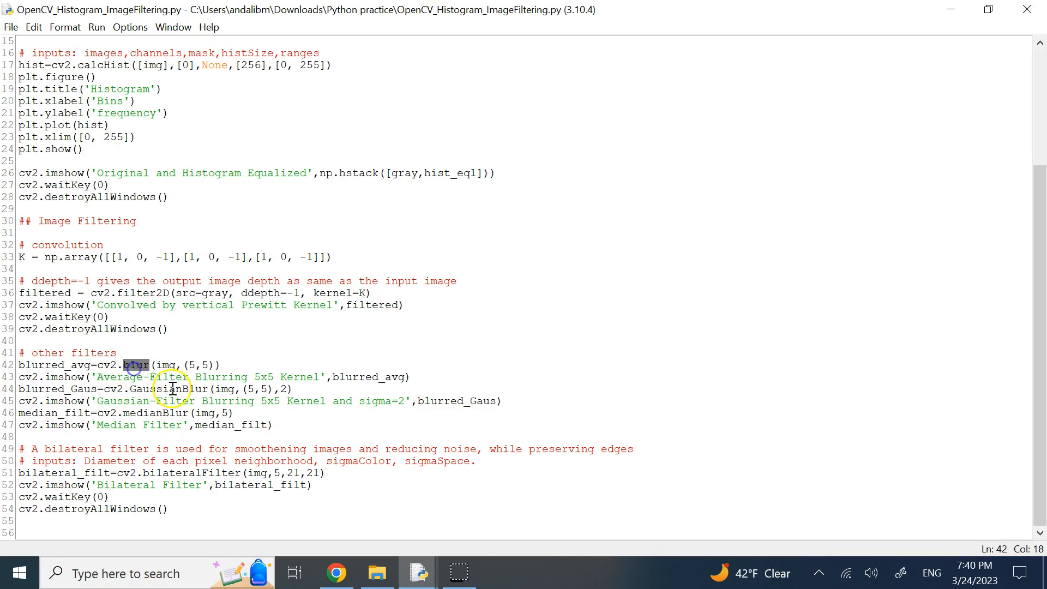
double_click(172, 389)
click(173, 388)
double_click(138, 366)
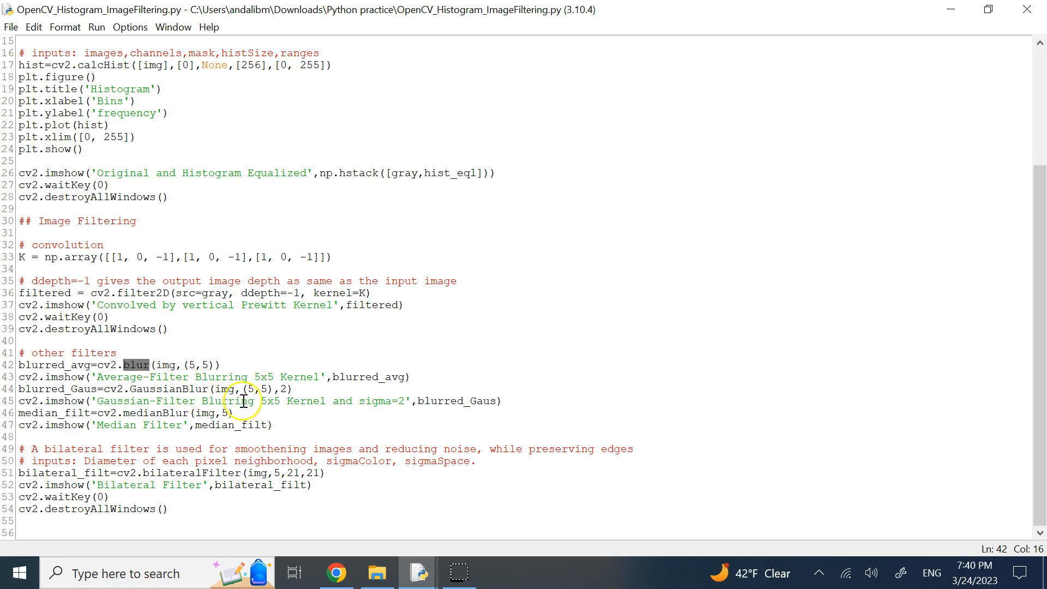
- Review the average blur and cv2.GaussianBlur lines in the filters block
mouse_move(512, 402)
mouse_down()
mouse_move(363, 401)
mouse_move(14, 364)
mouse_up()
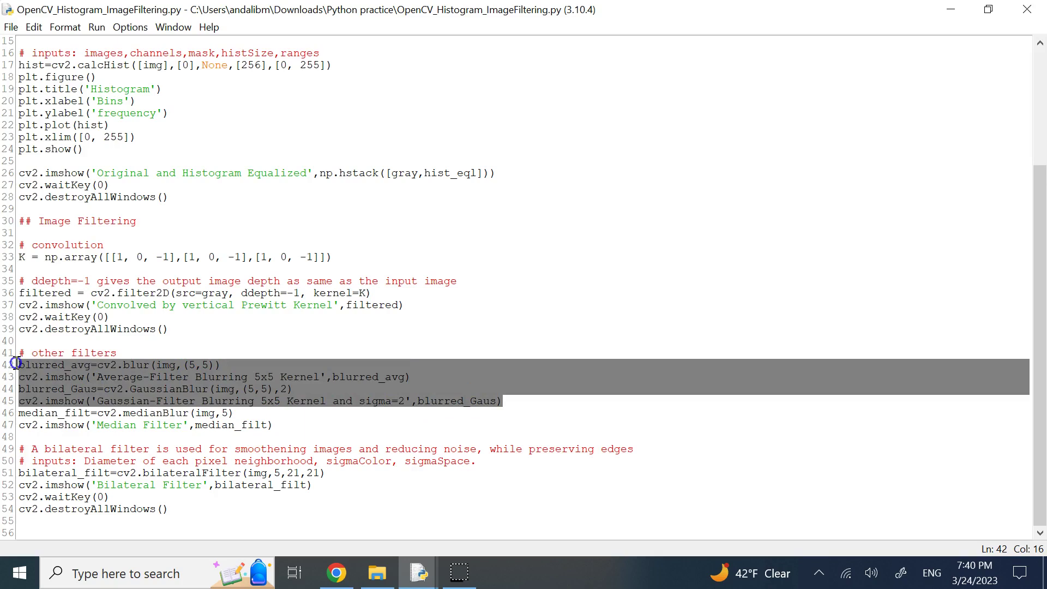
click(159, 350)
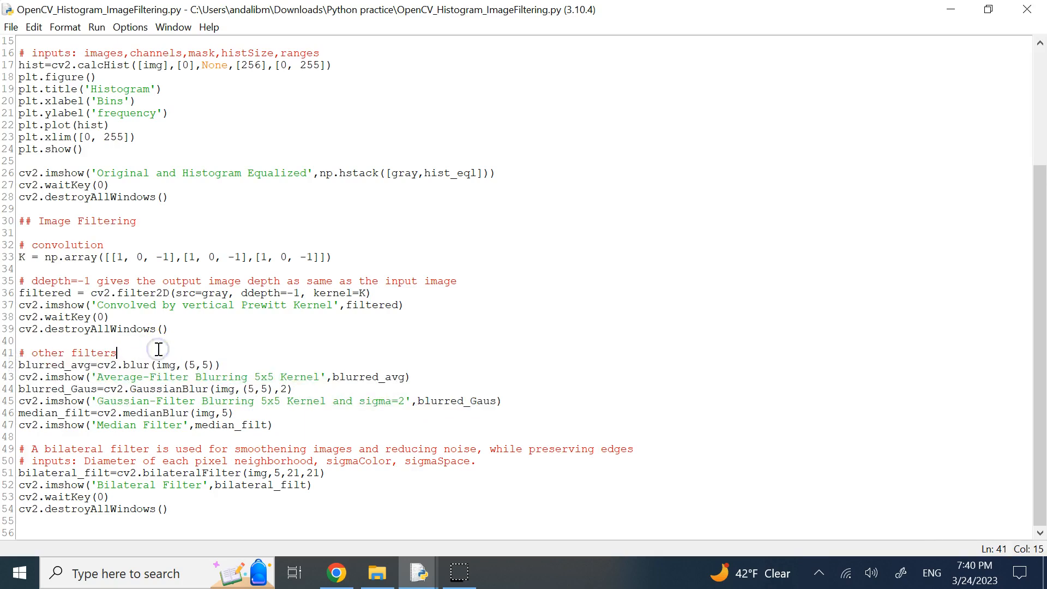
drag(507, 402, 20, 365)
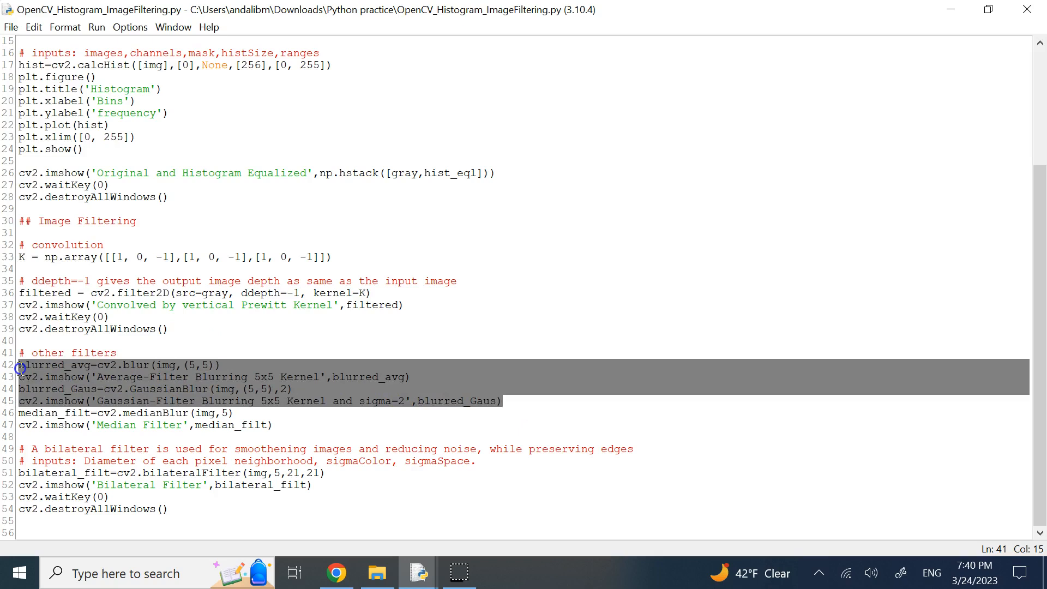
click(116, 377)
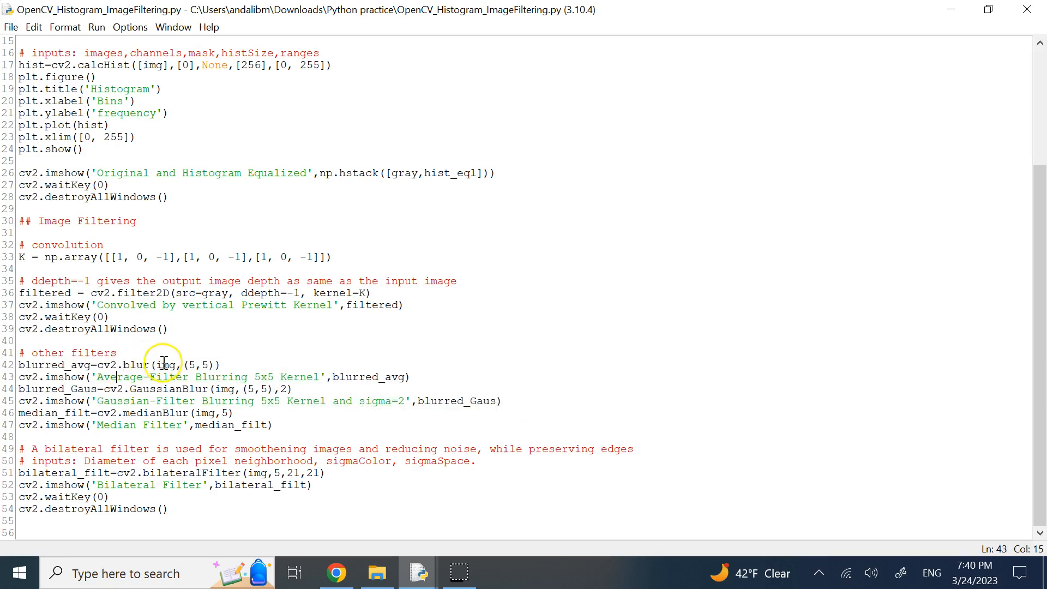
drag(118, 365, 98, 365)
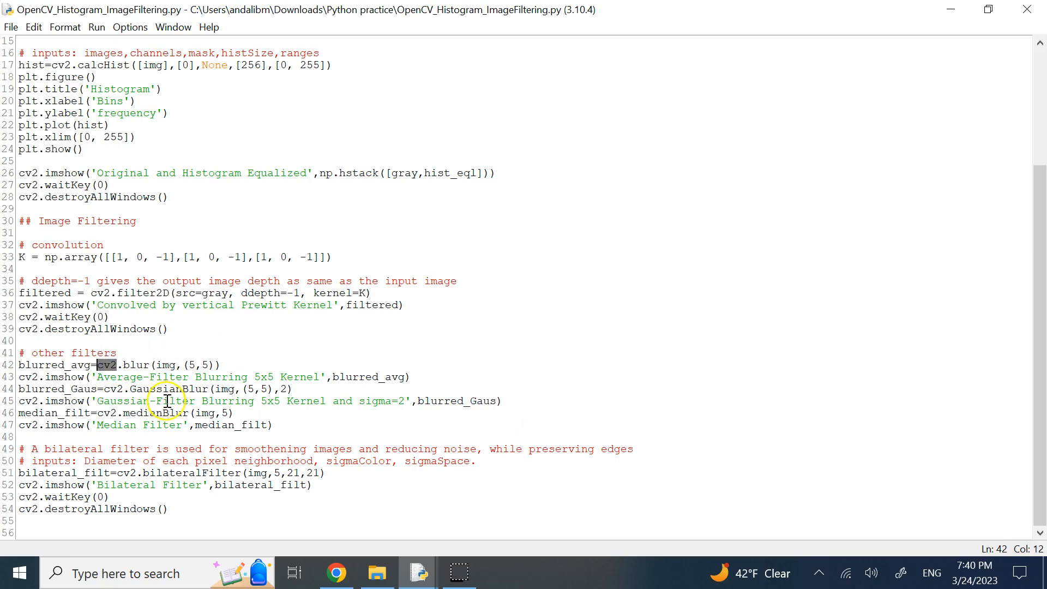
double_click(155, 389)
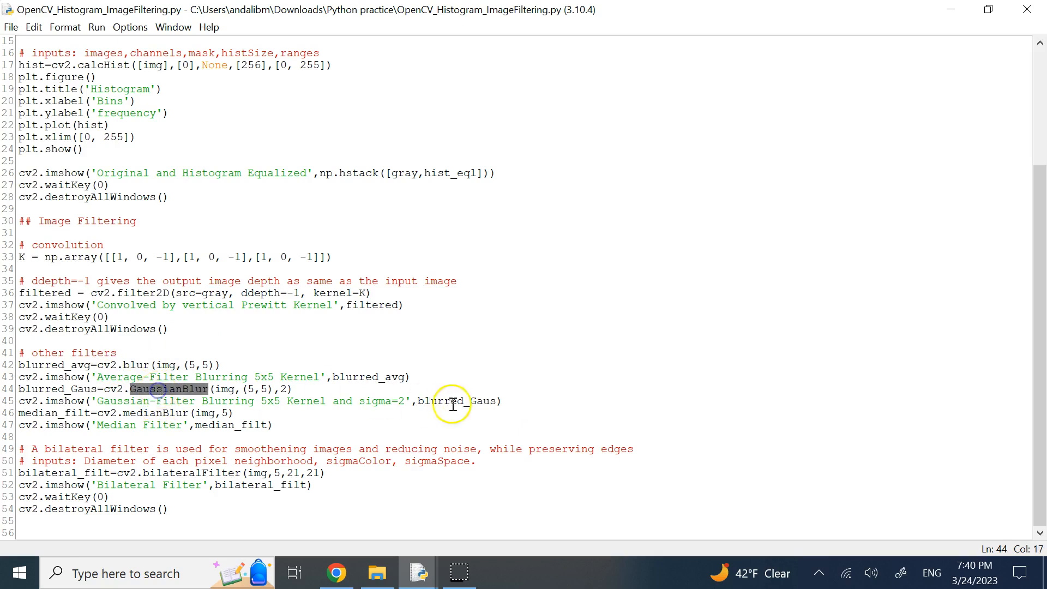
mouse_move(502, 402)
mouse_down()
mouse_move(229, 399)
mouse_move(33, 367)
mouse_move(15, 354)
mouse_up()
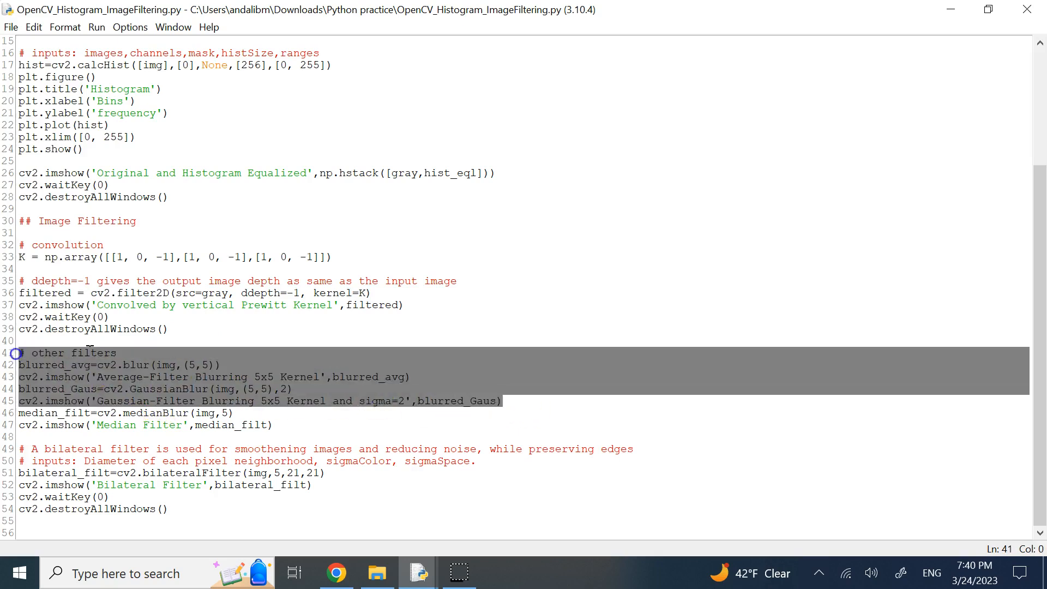
click(183, 294)
click(140, 389)
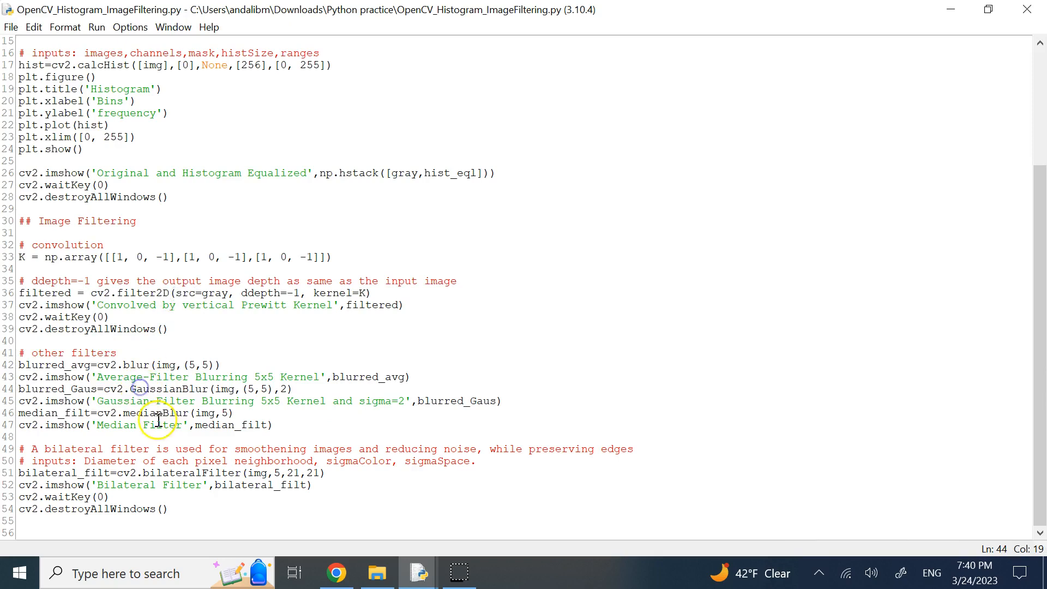
- Review the medianBlur(img,5) call, its img argument, kernel size 5 and median_filt result
click(168, 413)
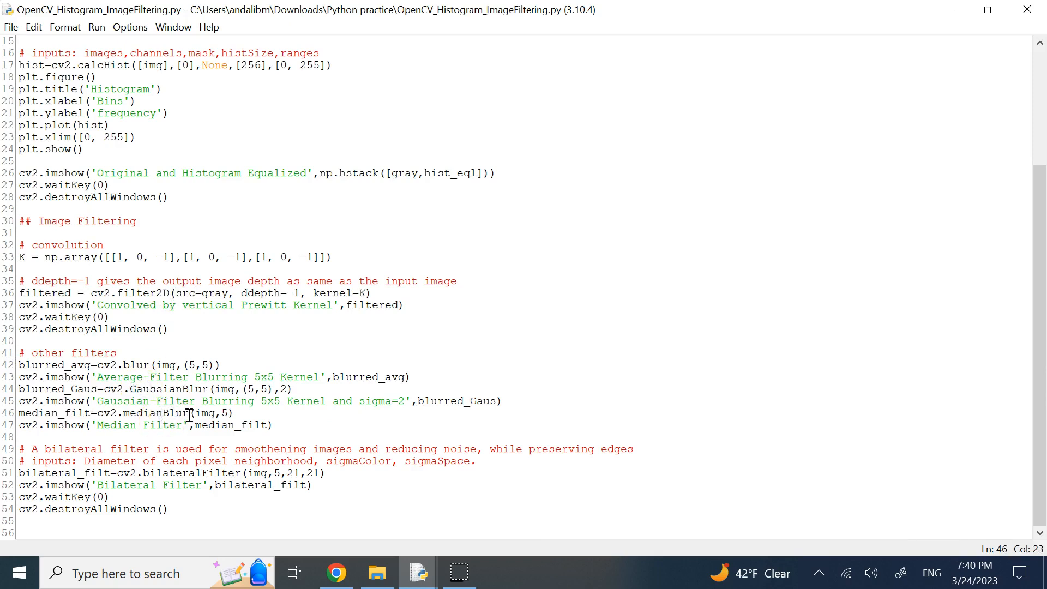
triple_click(147, 413)
click(158, 423)
drag(122, 414, 227, 414)
click(227, 413)
click(223, 413)
double_click(200, 413)
click(154, 413)
double_click(220, 425)
- Append '# it is a nonlinear filter for reducing noise' to the medianBlur line and review it
click(238, 415)
text(# it is a nonlinear filter)
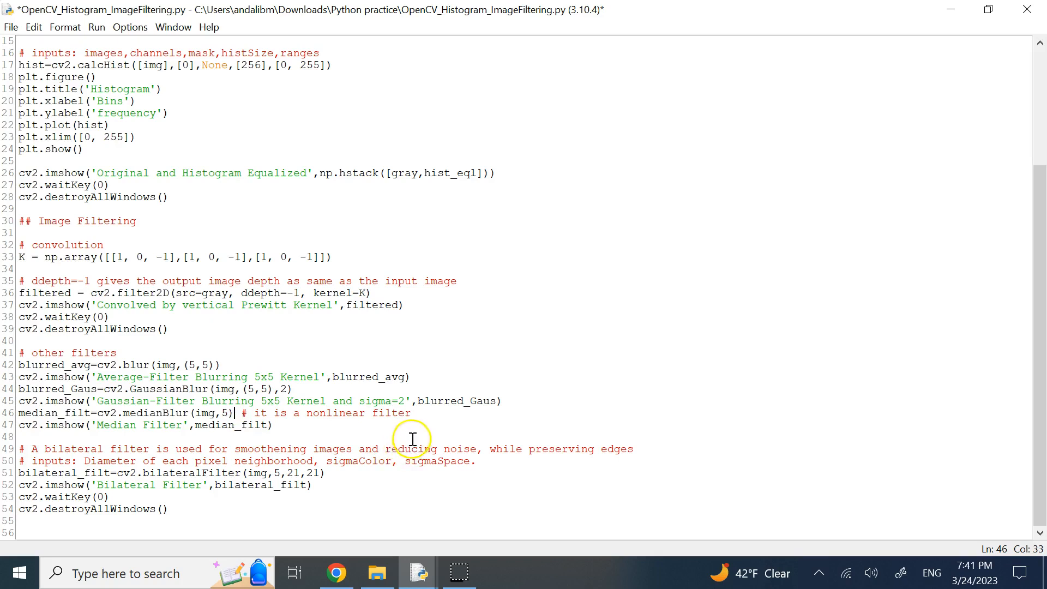
click(424, 415)
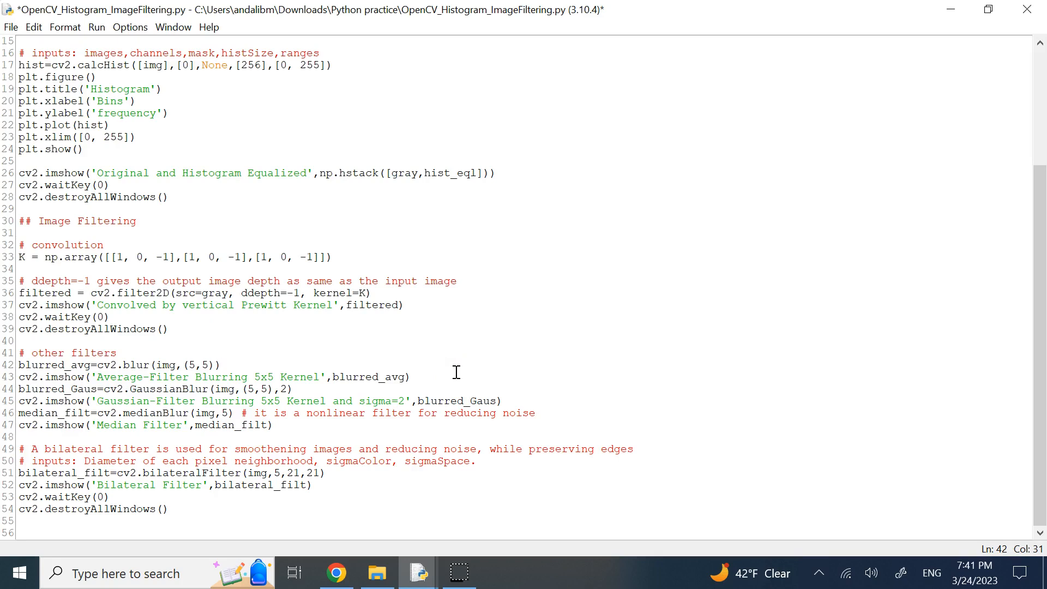
click(353, 413)
click(250, 413)
click(170, 413)
click(249, 424)
drag(274, 425, 126, 366)
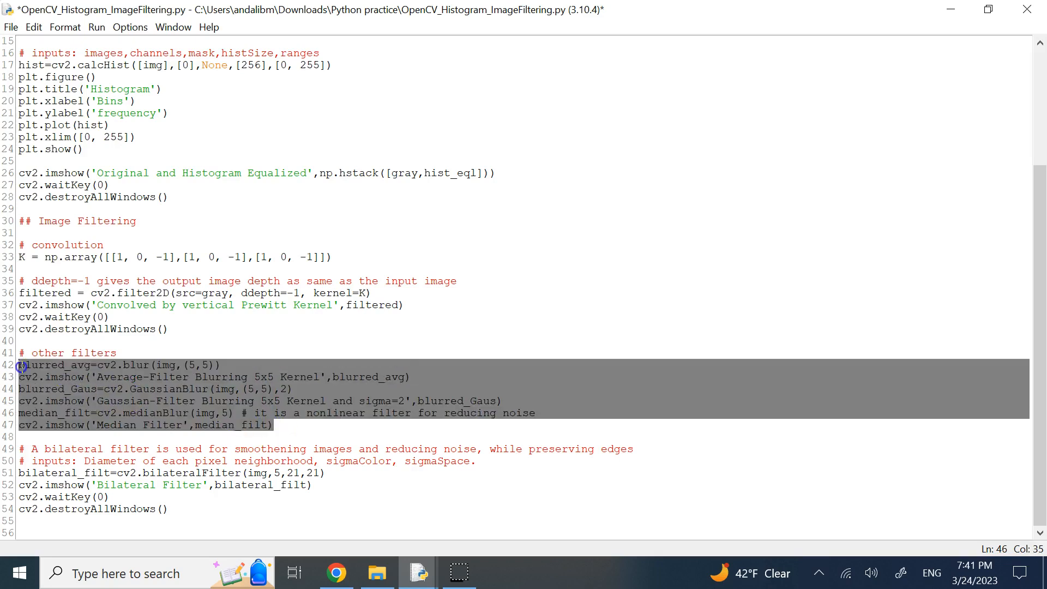
click(205, 366)
click(219, 354)
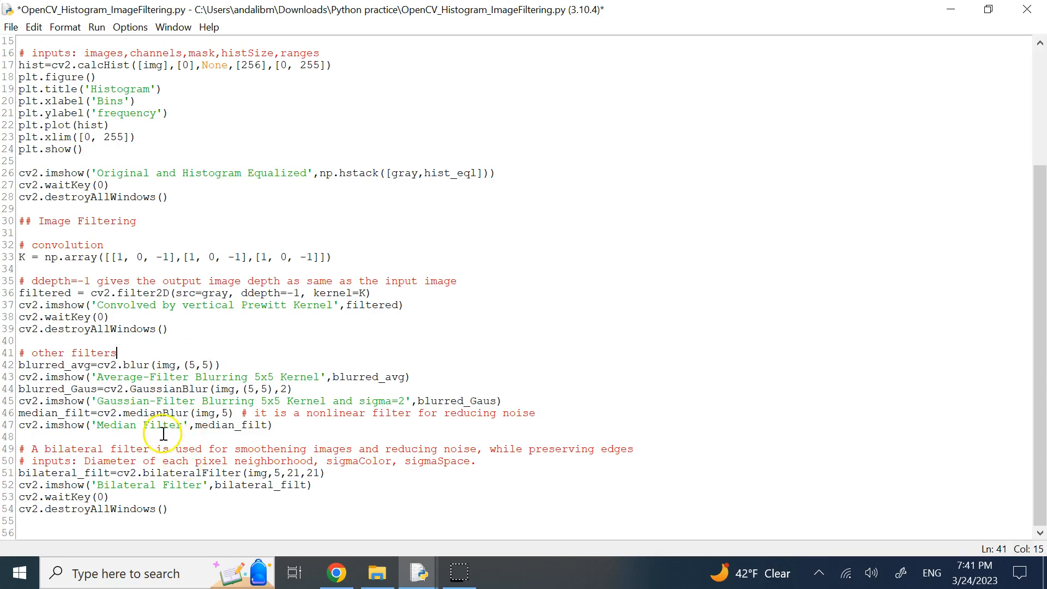
double_click(67, 472)
double_click(146, 472)
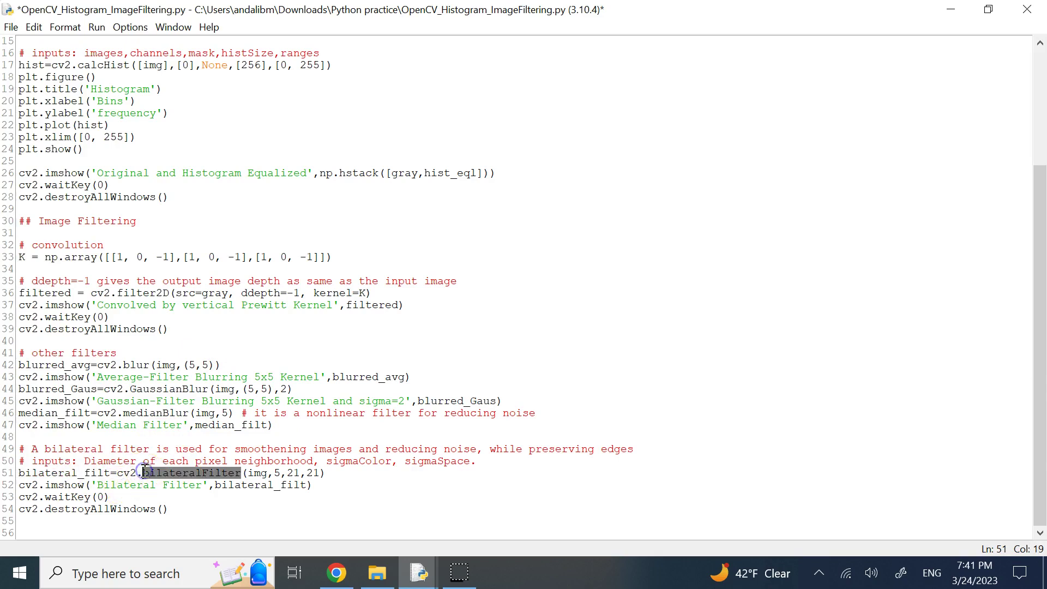
double_click(446, 461)
click(426, 449)
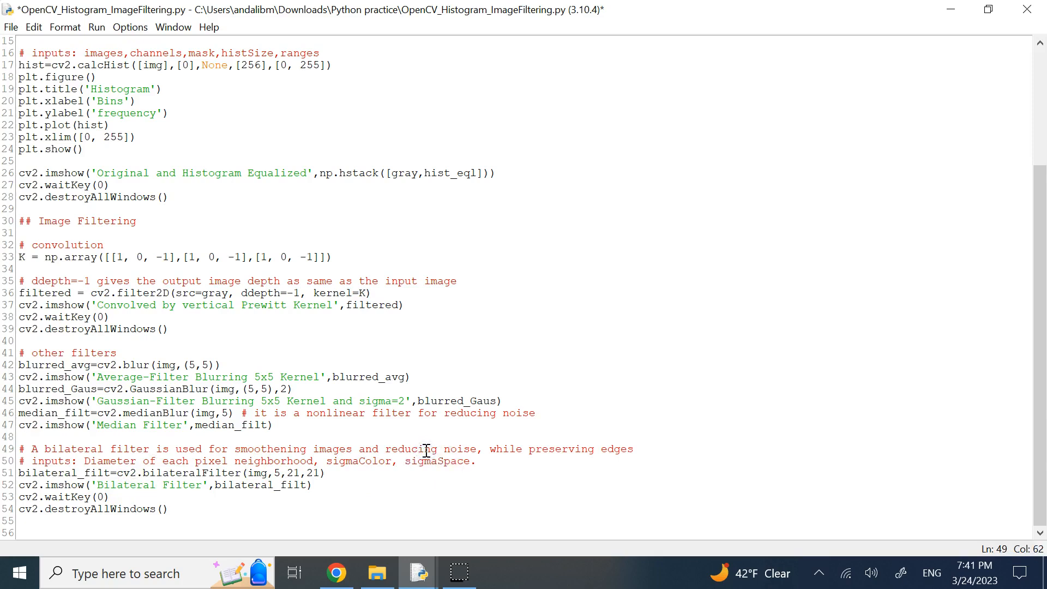
double_click(539, 452)
click(538, 455)
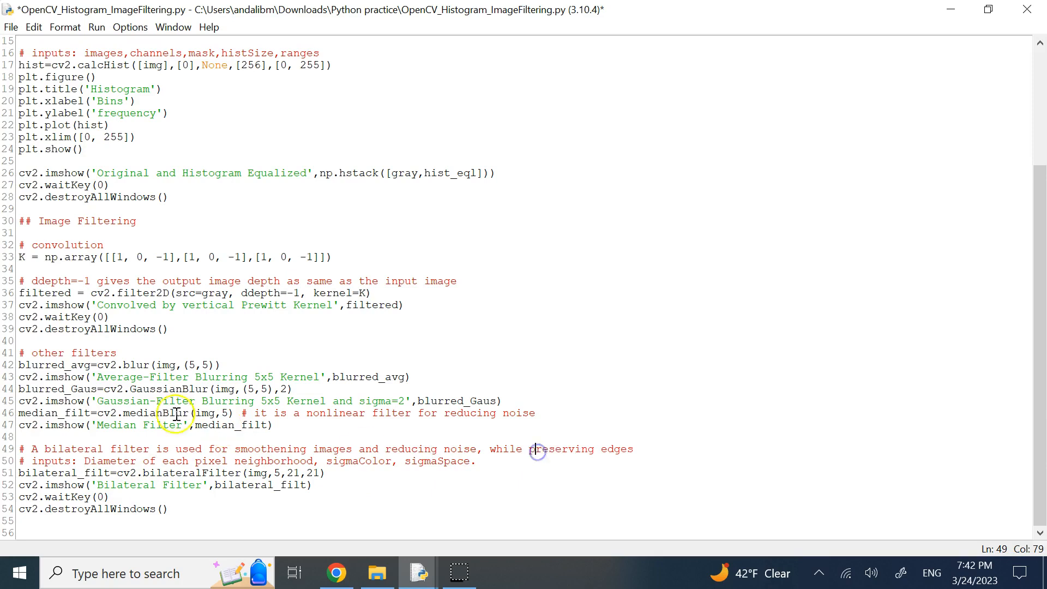
drag(284, 425, 7, 356)
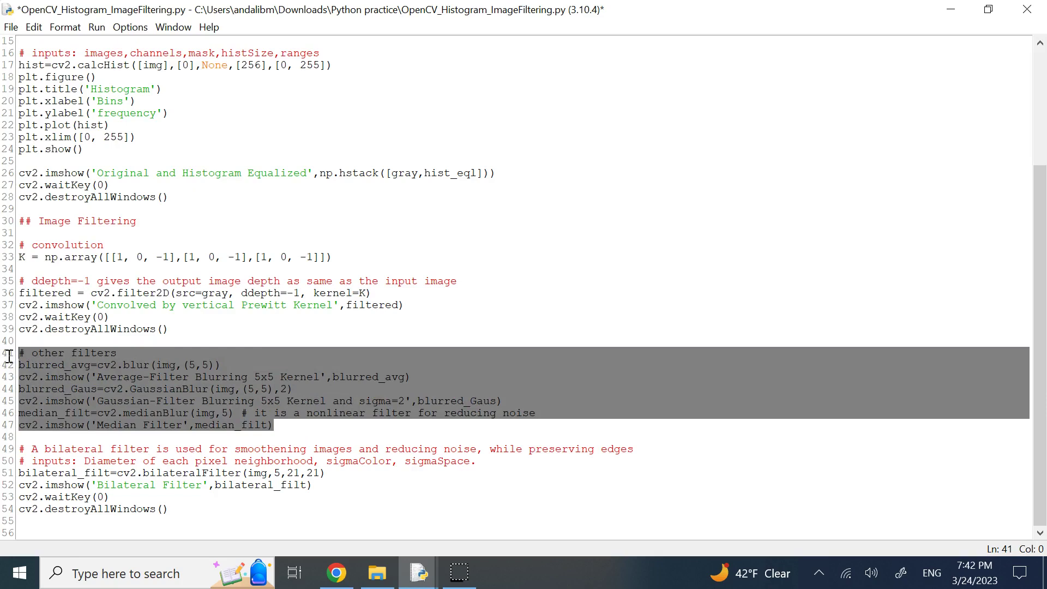
click(136, 342)
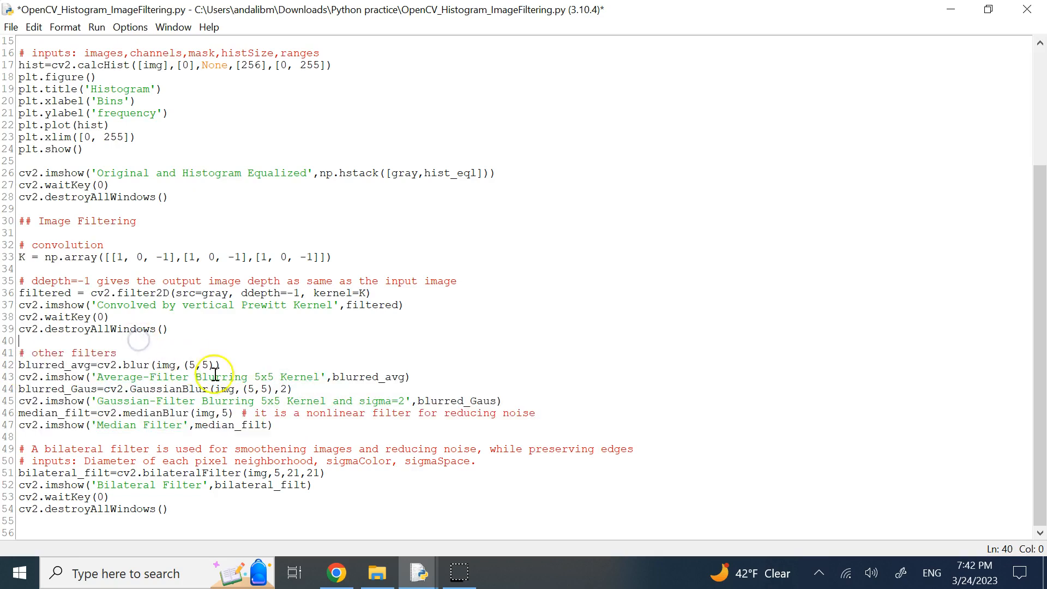
drag(270, 424, 35, 351)
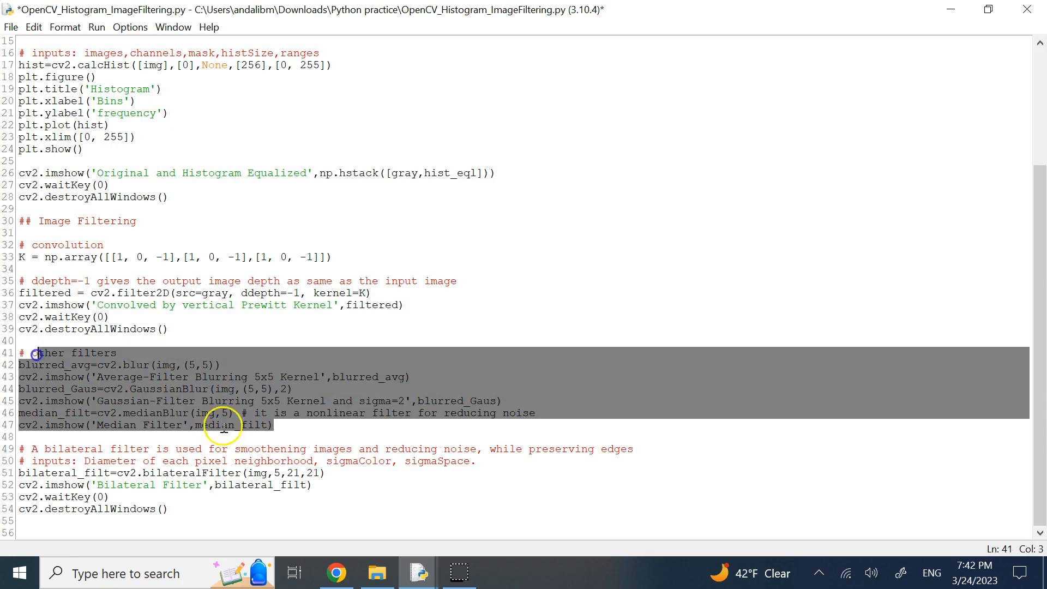
click(385, 448)
double_click(82, 450)
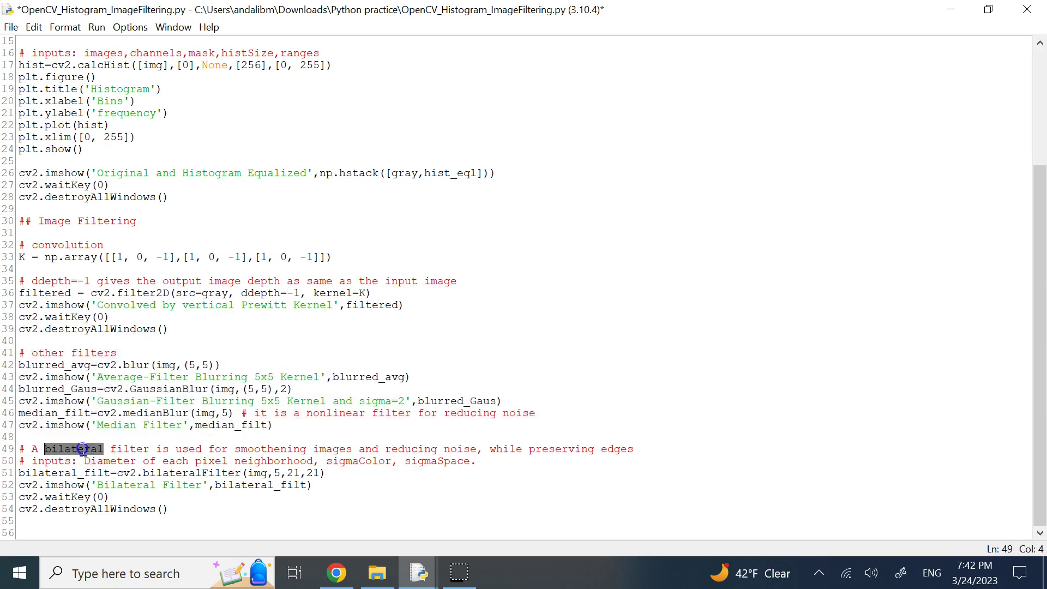
double_click(117, 449)
double_click(255, 449)
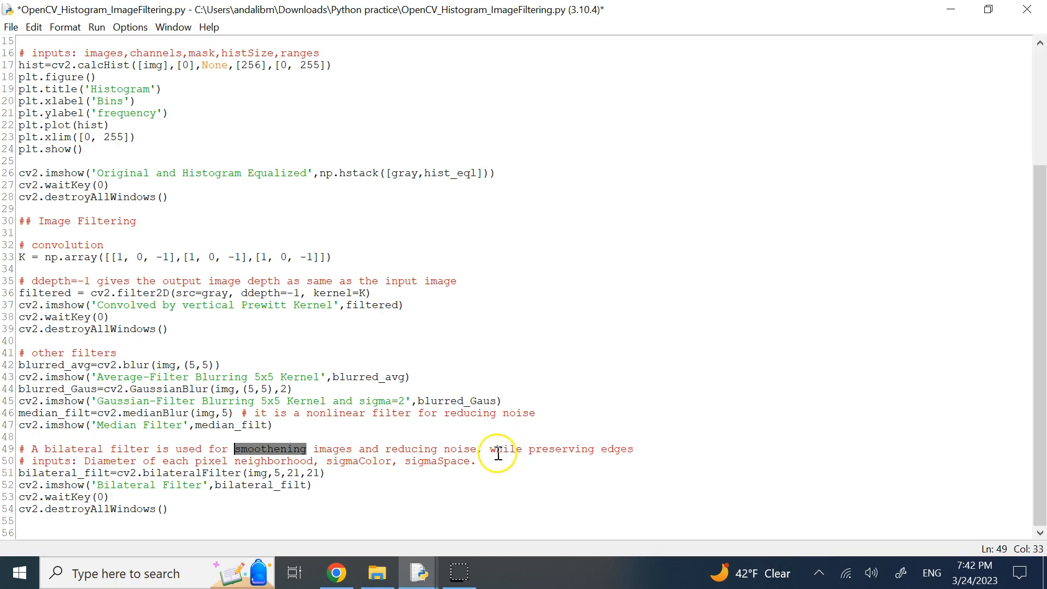
drag(489, 450, 604, 449)
click(380, 447)
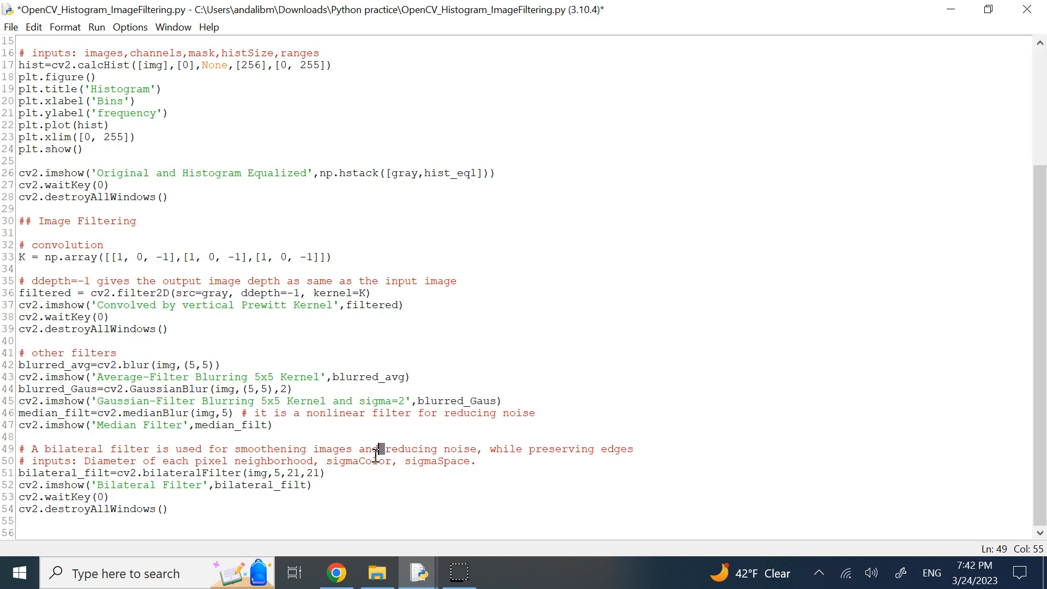
double_click(189, 473)
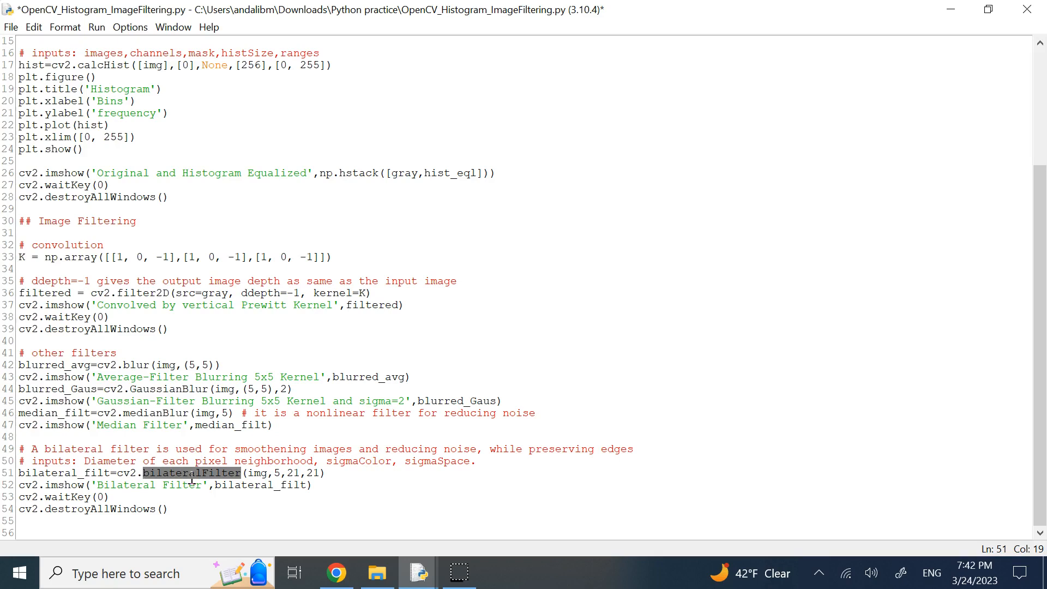
click(172, 488)
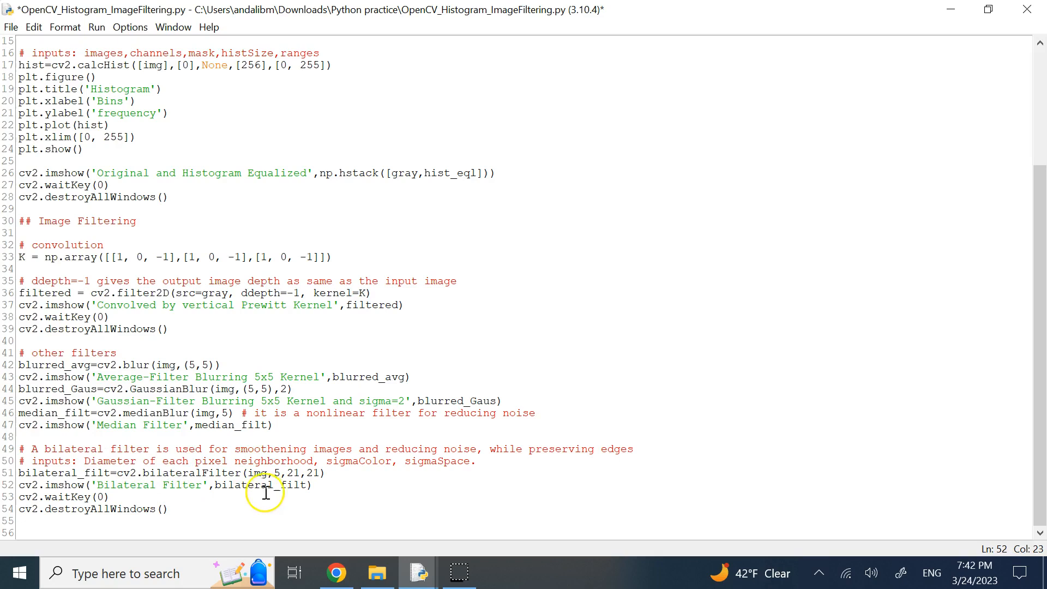
click(59, 458)
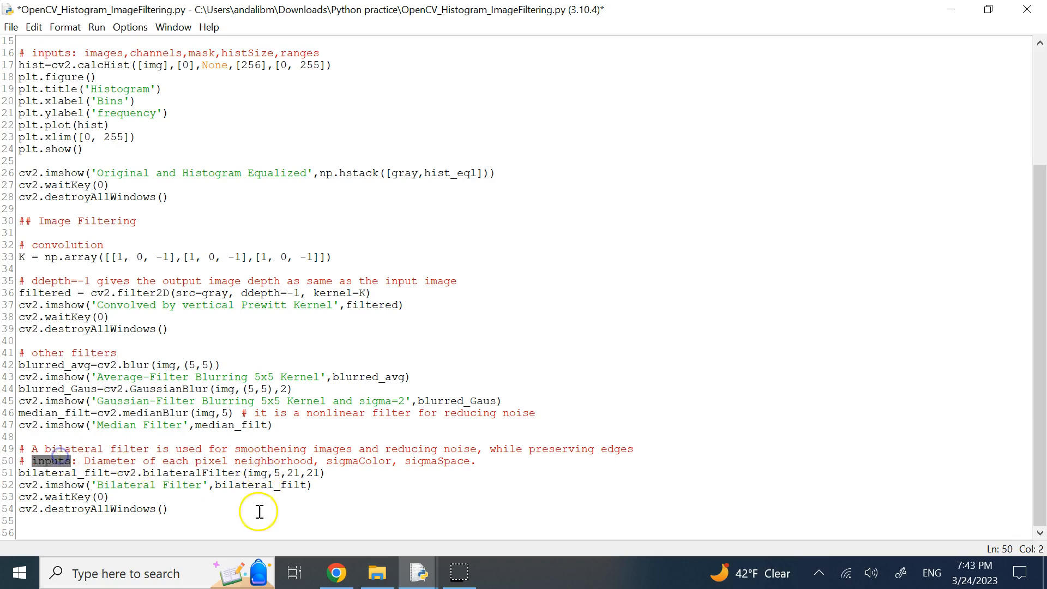
click(268, 485)
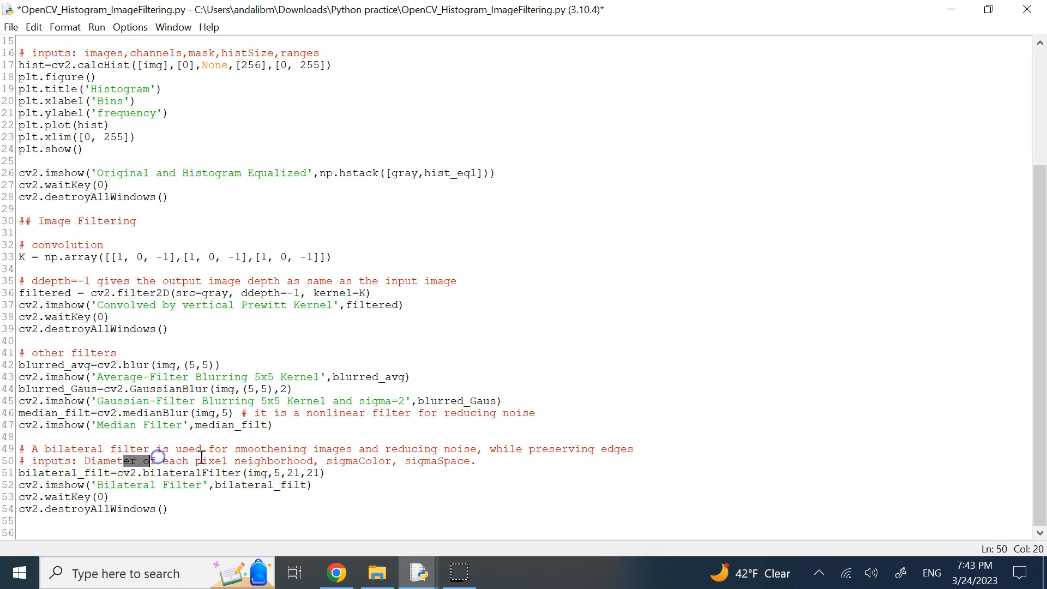
double_click(281, 459)
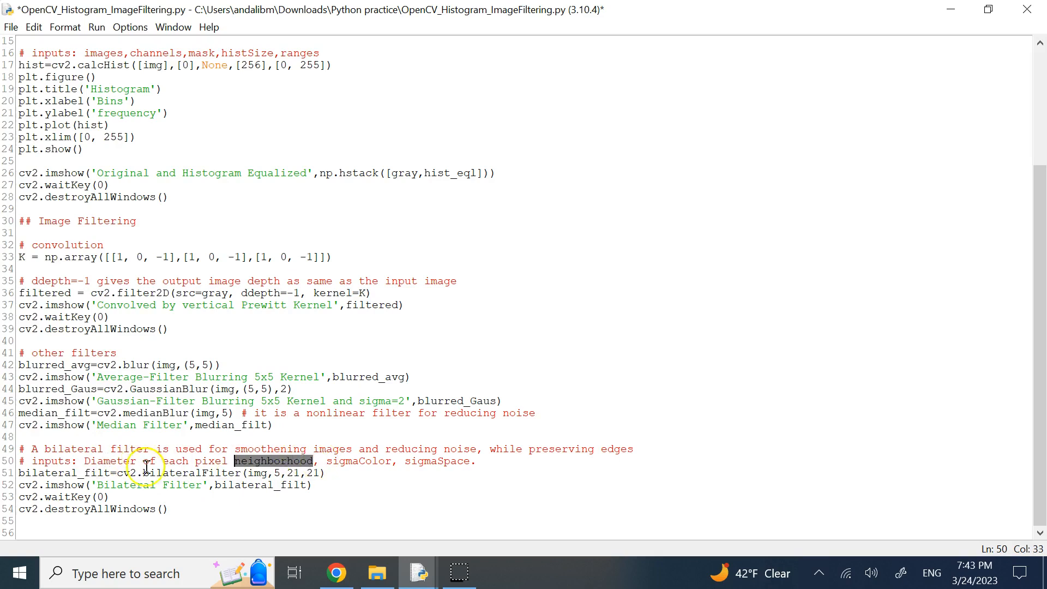
double_click(277, 473)
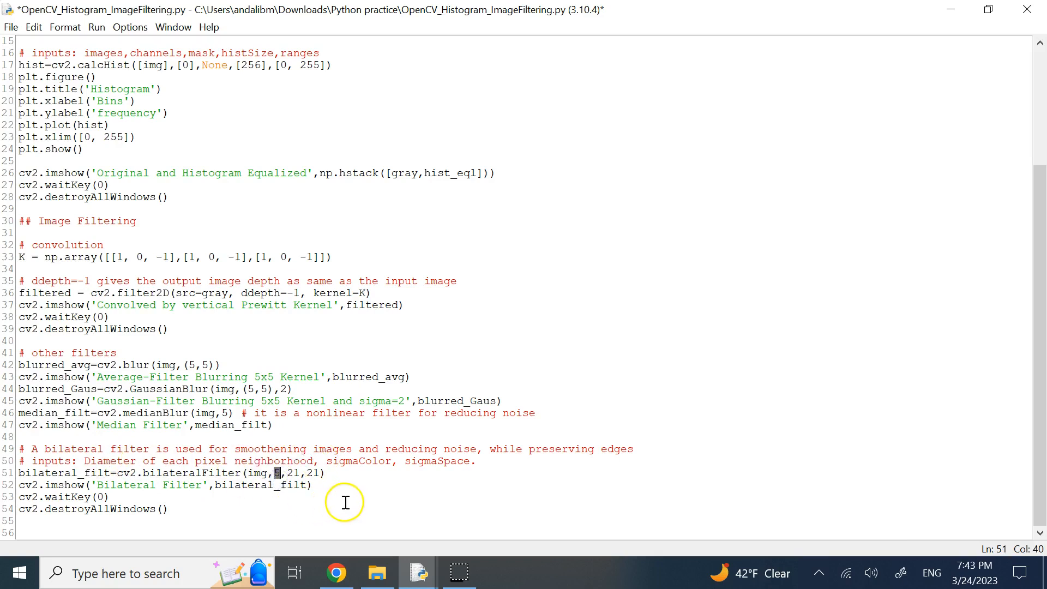
double_click(358, 464)
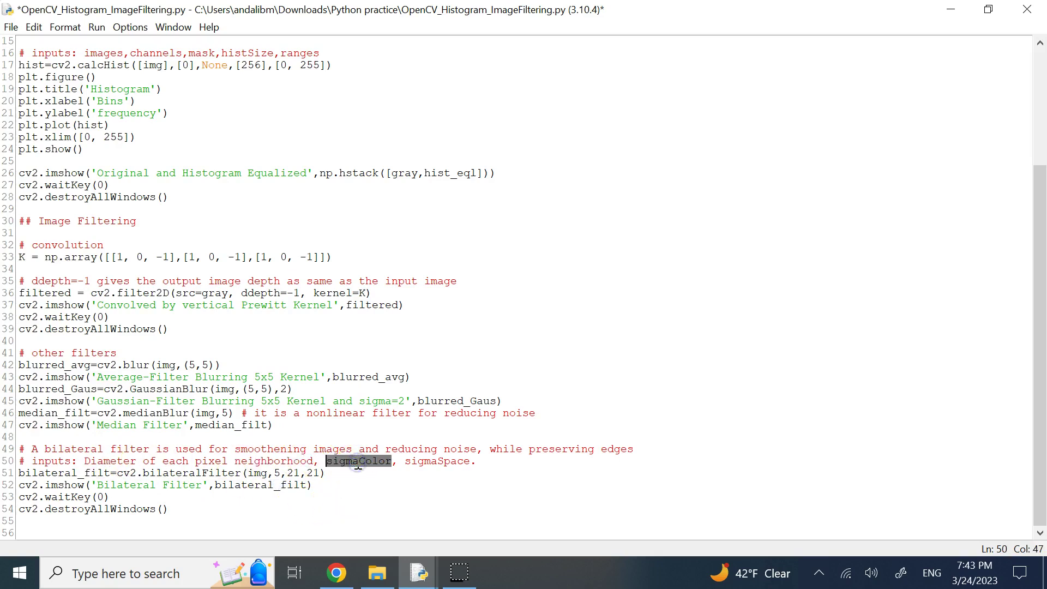
click(370, 463)
double_click(411, 465)
click(449, 469)
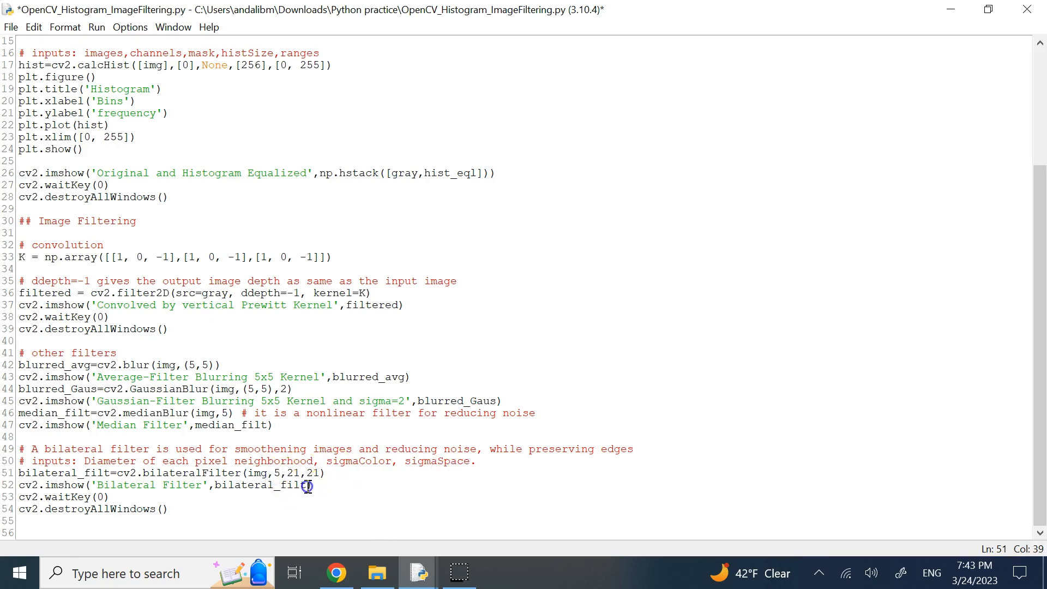
double_click(255, 490)
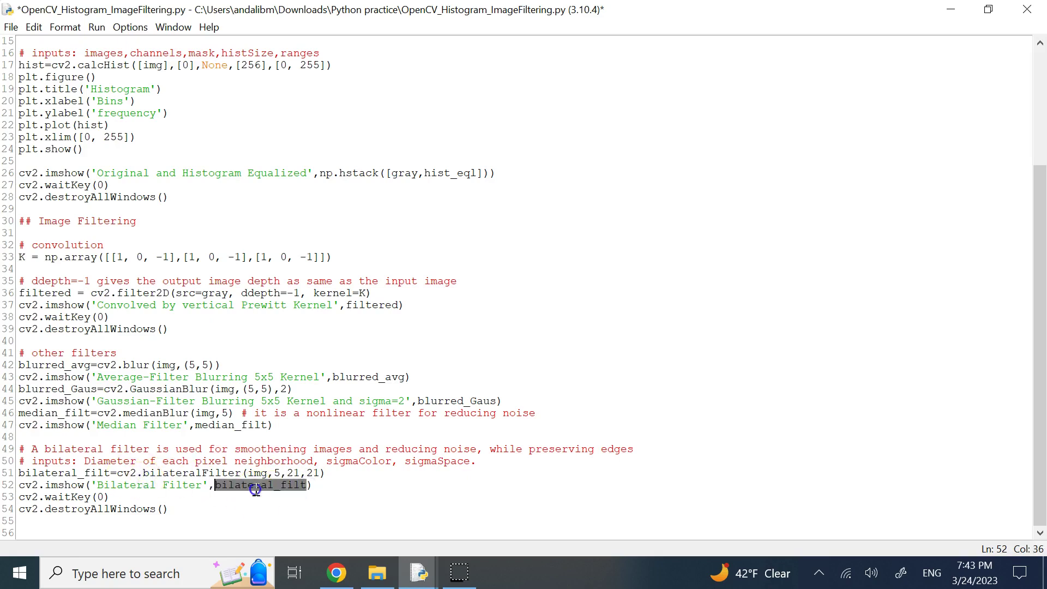
- Run and save the script, dismissing the original image, histogram figure and earlier windows to reach the four filtered images
click(97, 27)
click(115, 45)
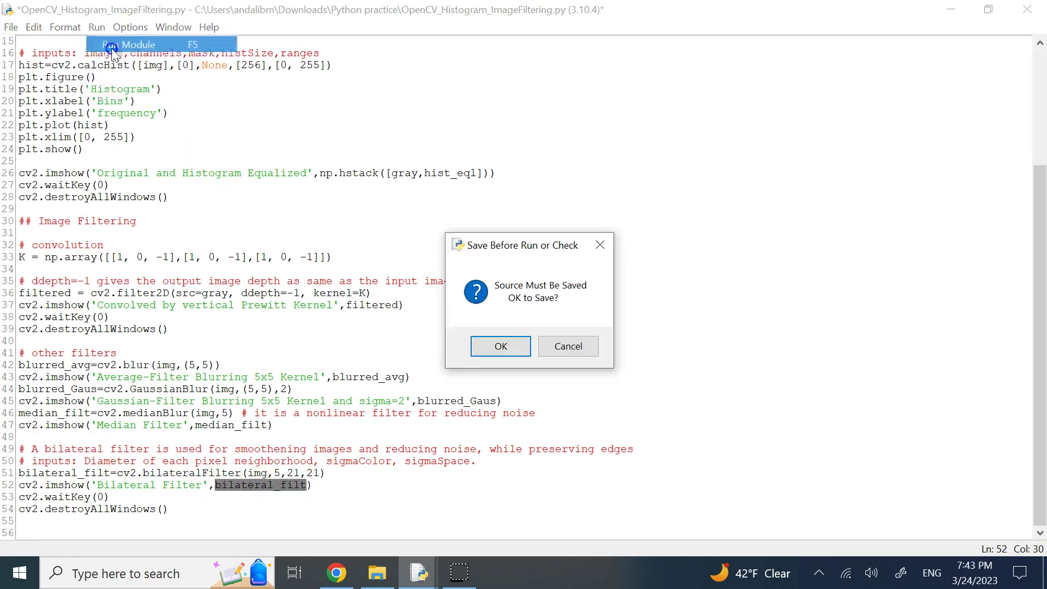
click(495, 351)
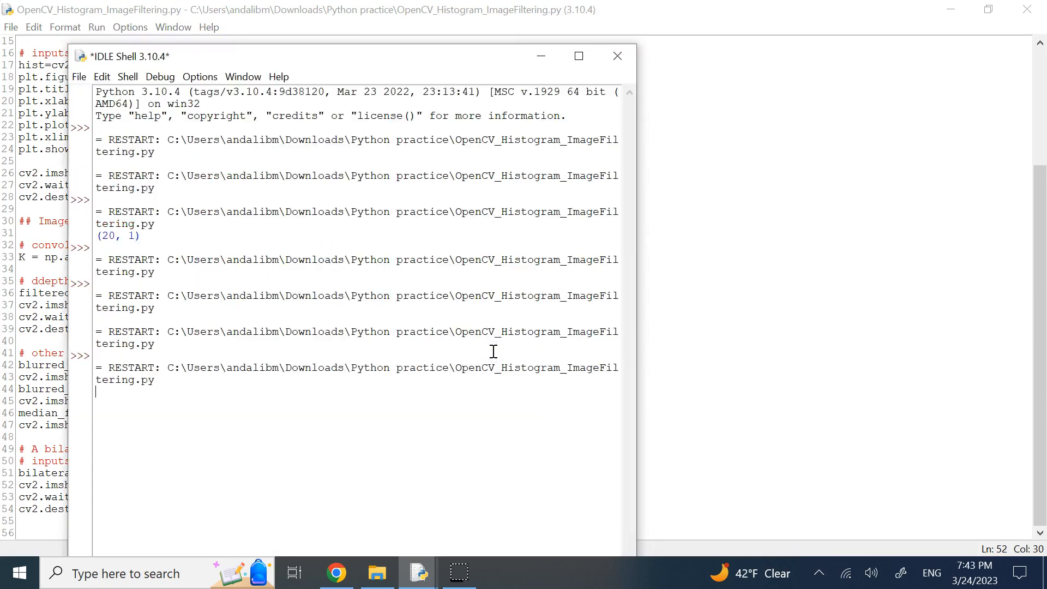
key(Escape)
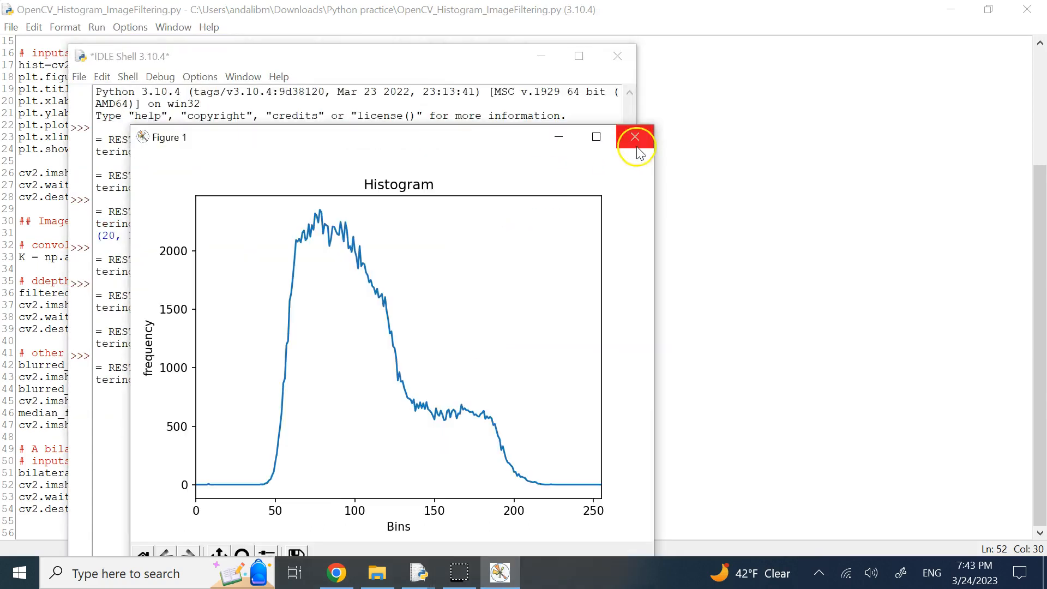
click(636, 139)
key(Escape)
key(Escape)
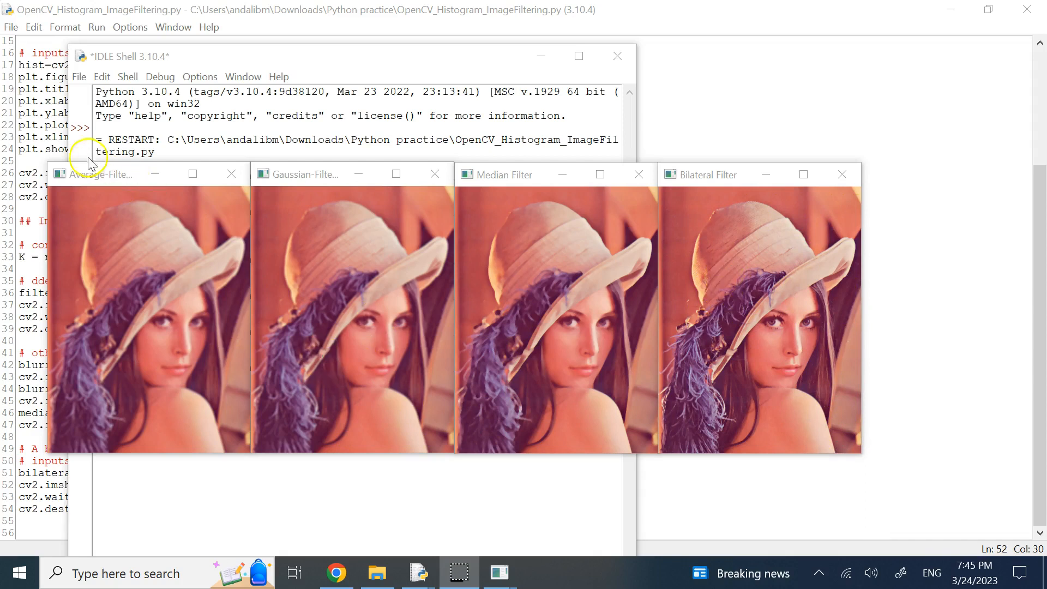
- Bring the editor forward and review the kernel definition, bilateral_filt, calcHist and equalizeHist calls
click(50, 134)
scroll(210, 328, up, 3)
scroll(210, 328, down, 3)
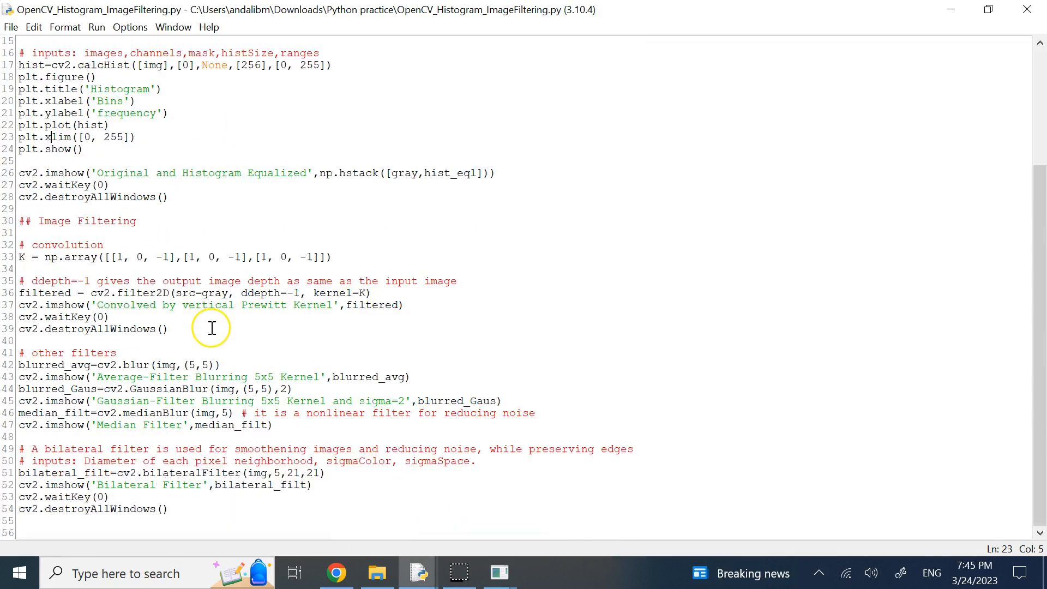
triple_click(53, 262)
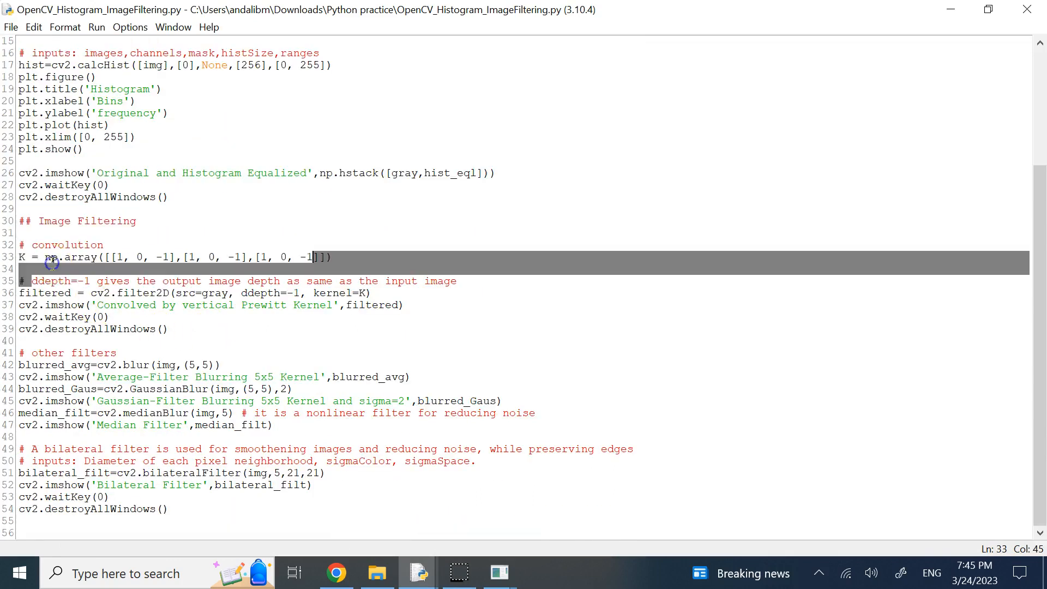
click(78, 305)
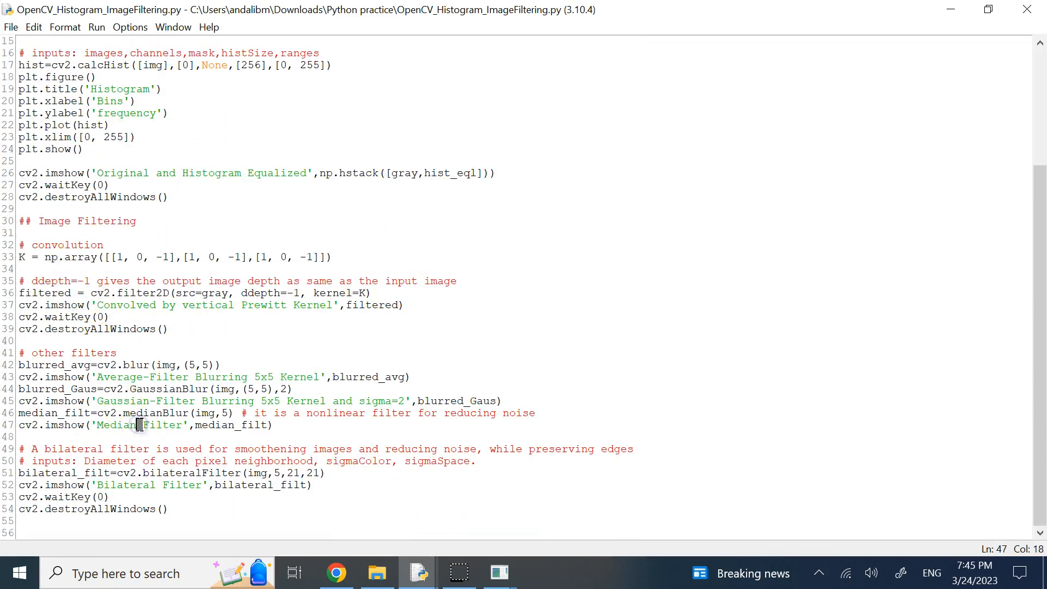
double_click(105, 473)
scroll(105, 468, up, 3)
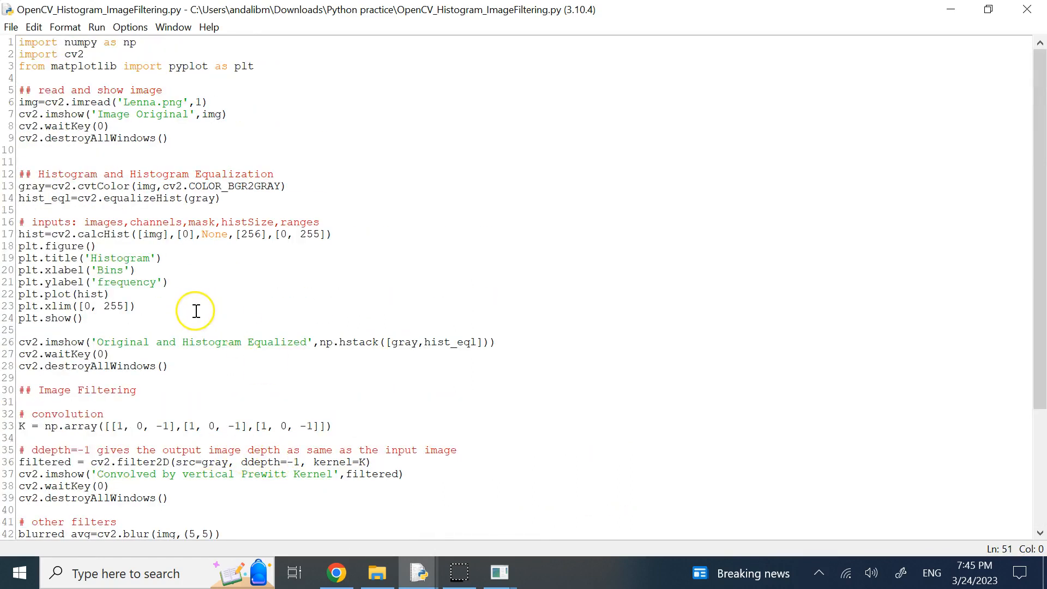
double_click(112, 235)
double_click(132, 200)
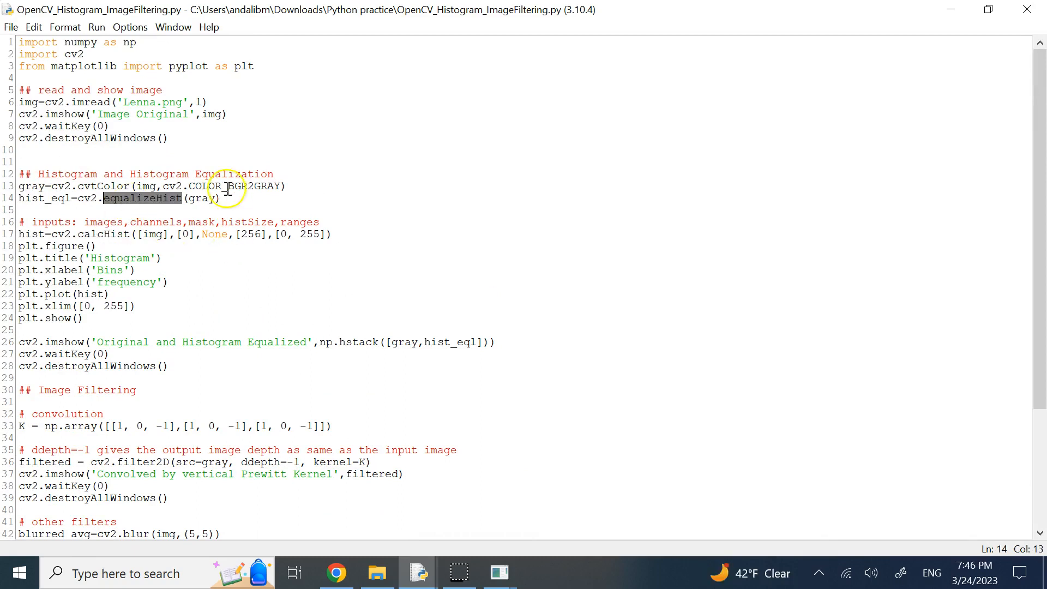
click(114, 162)
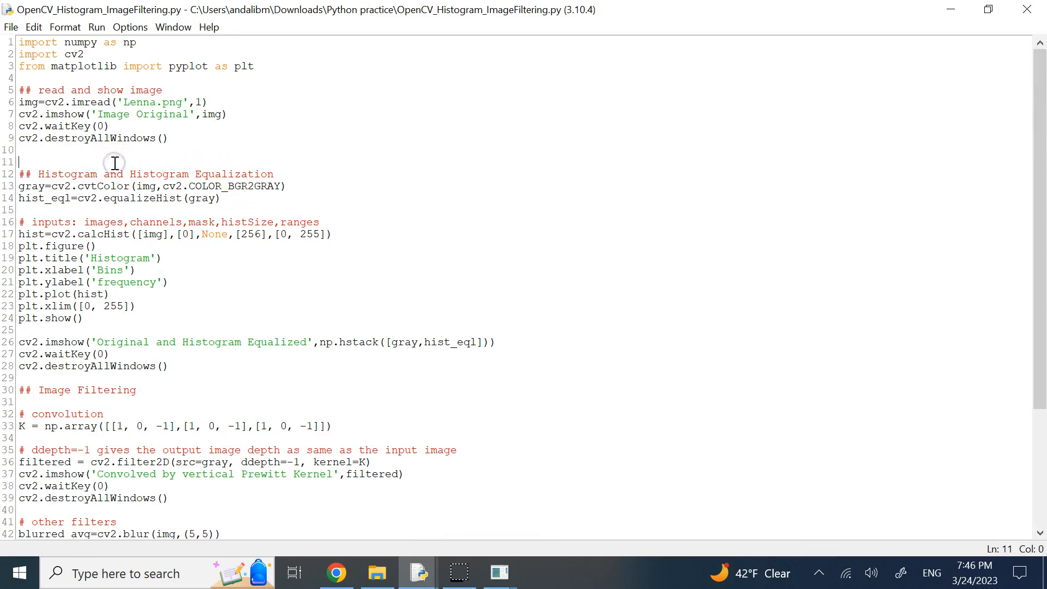